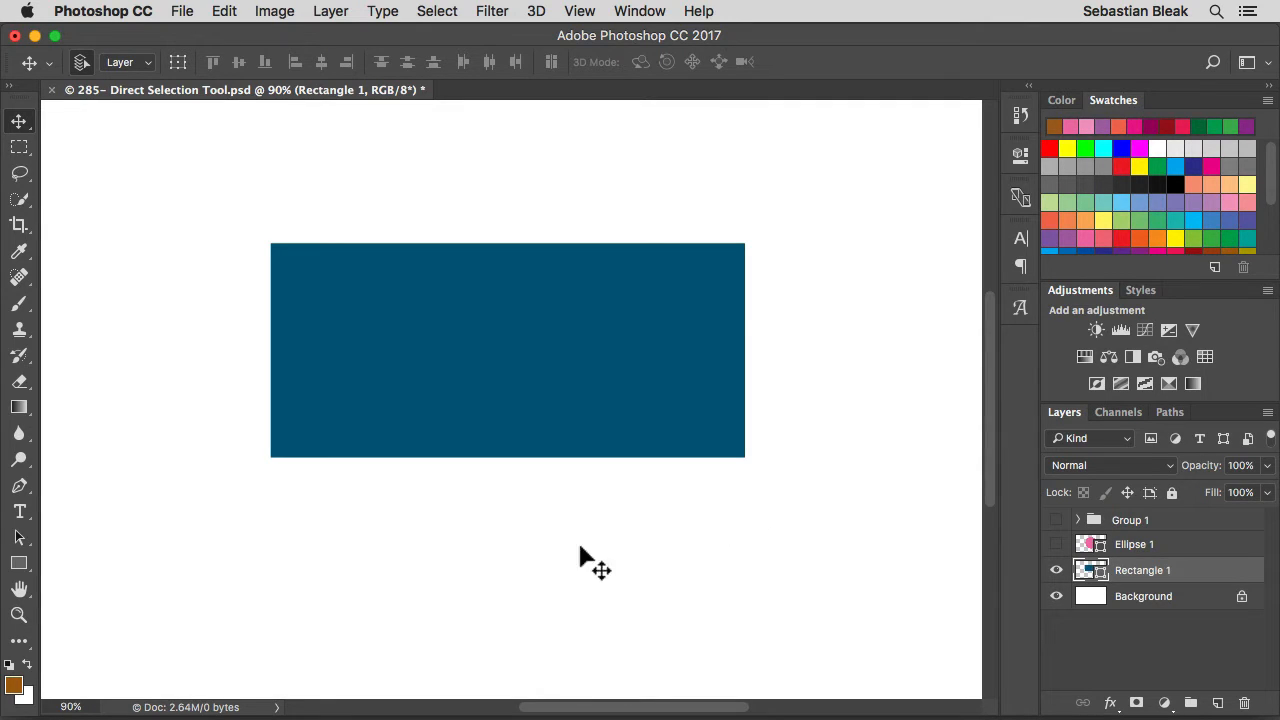
- Move the whole blue rectangle slightly up and to the left with the Path Selection tool
left_click(21, 540)
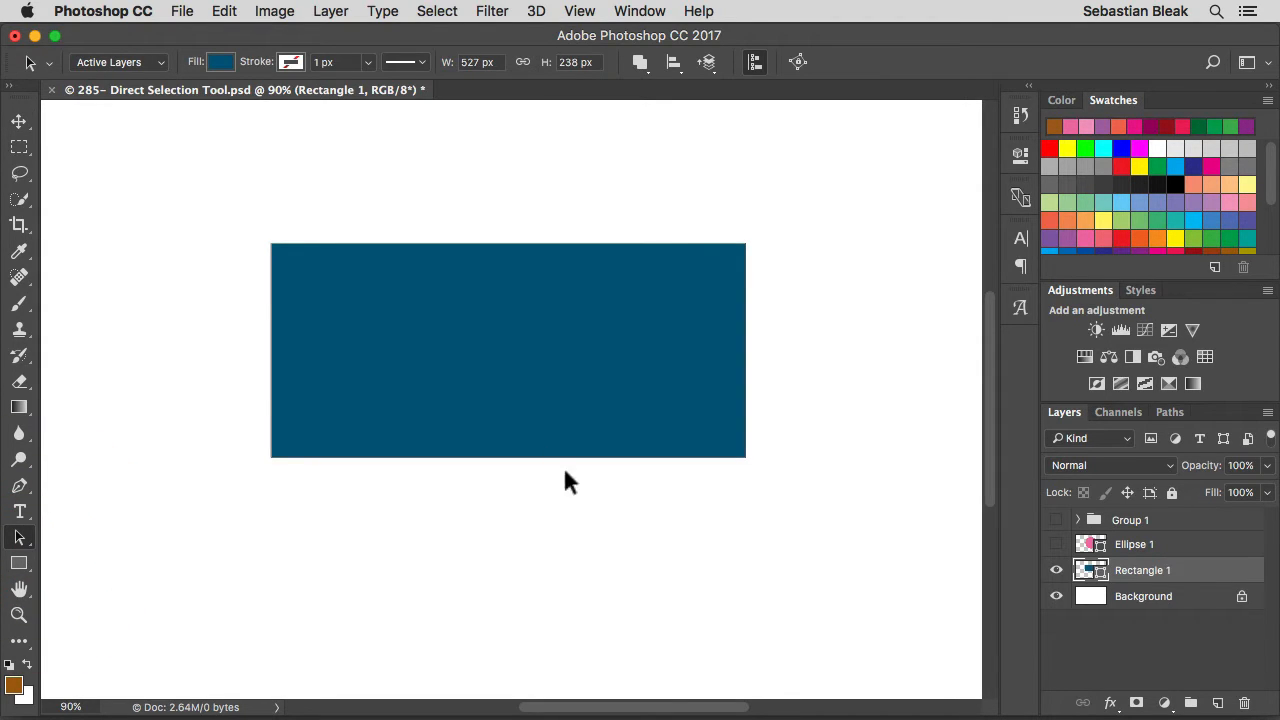
mouse_move(497, 345)
left_mouse_down()
mouse_move(455, 370)
mouse_move(569, 374)
mouse_move(486, 311)
mouse_move(489, 397)
mouse_move(521, 343)
mouse_move(492, 337)
left_mouse_up()
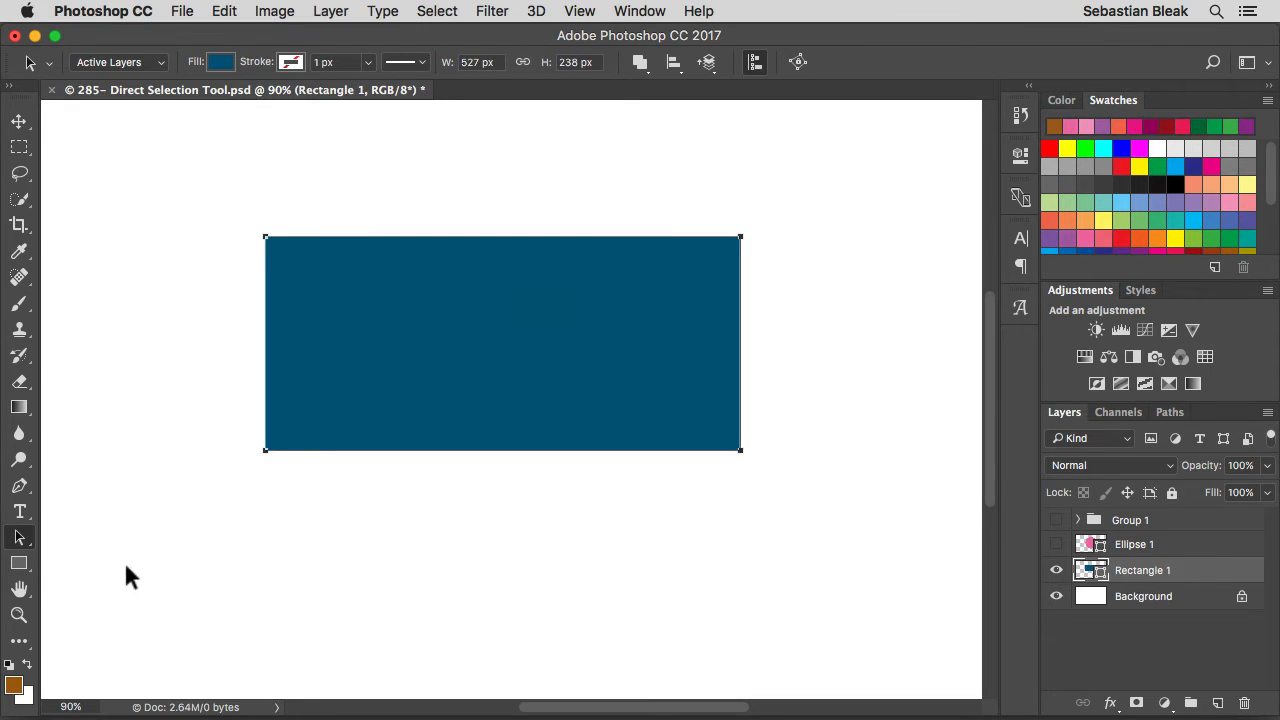
- Raise only the rectangle's top edge straight up with the Direct Selection tool, making the shape about 307 px high
left_click(20, 540)
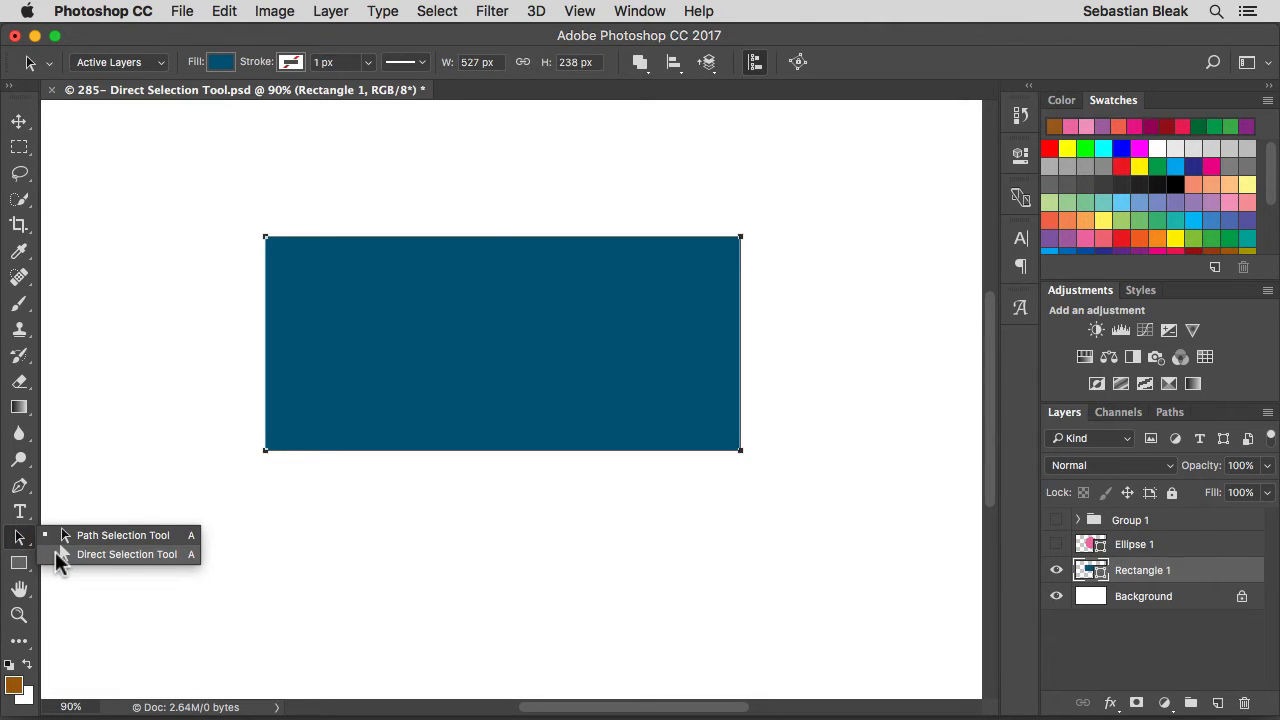
left_click(58, 556)
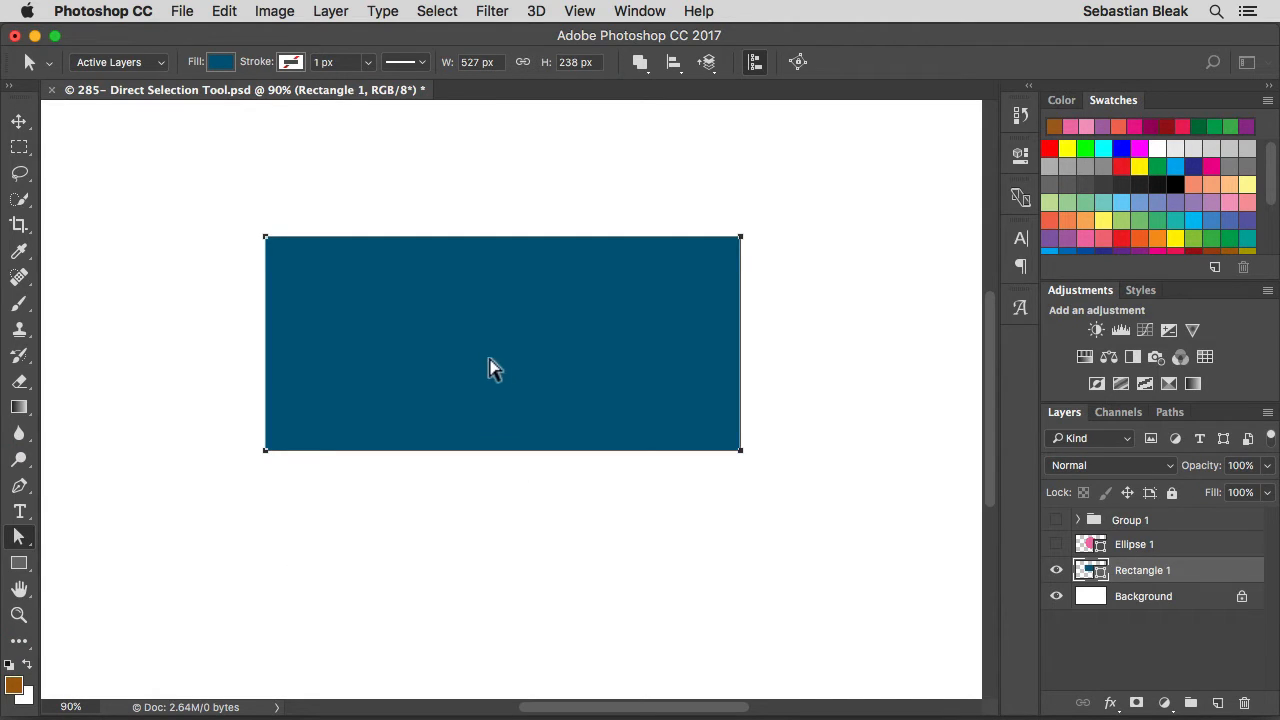
left_click_drag(476, 314, 391, 372)
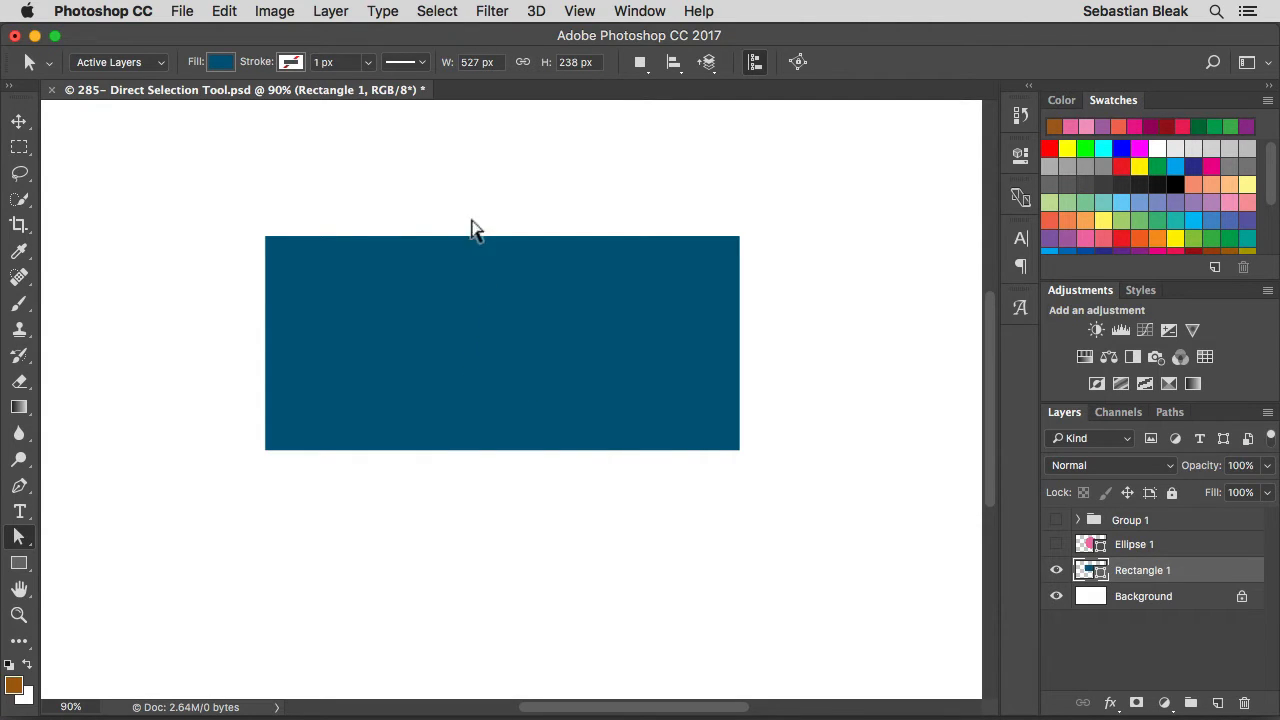
left_click(448, 196)
left_click_drag(448, 196, 556, 278)
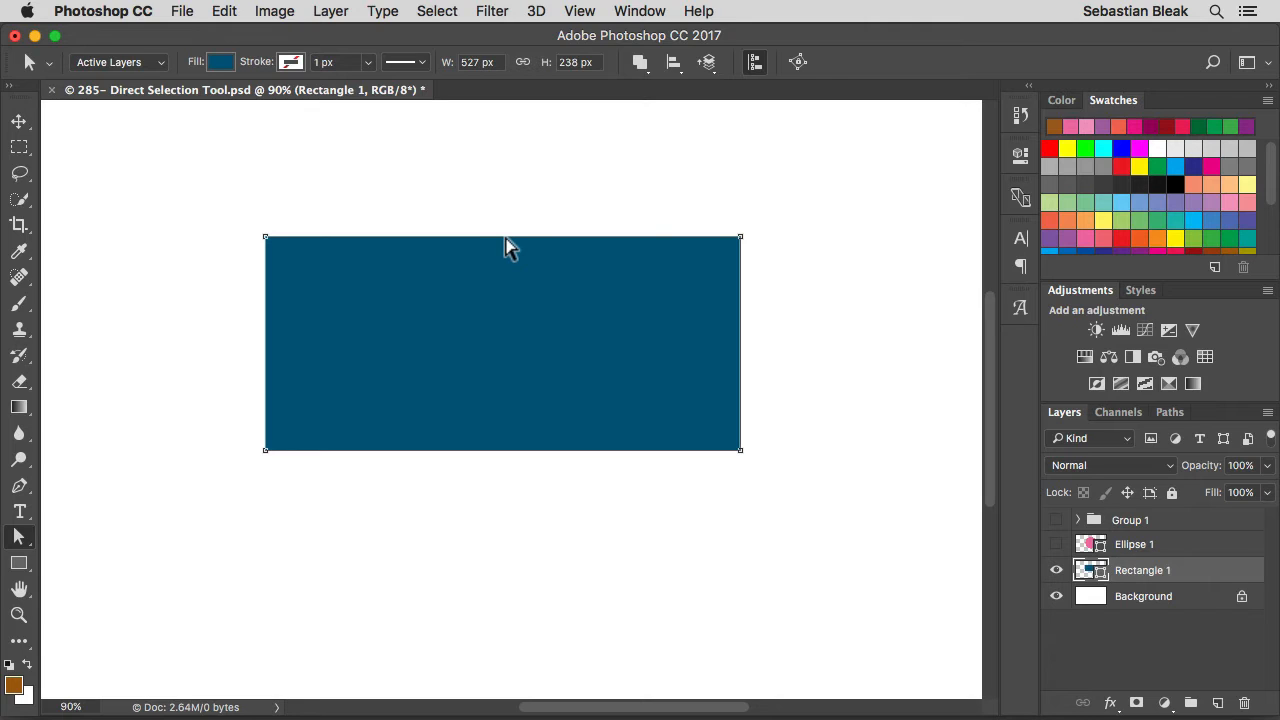
left_click_drag(506, 240, 516, 175)
key("shift")
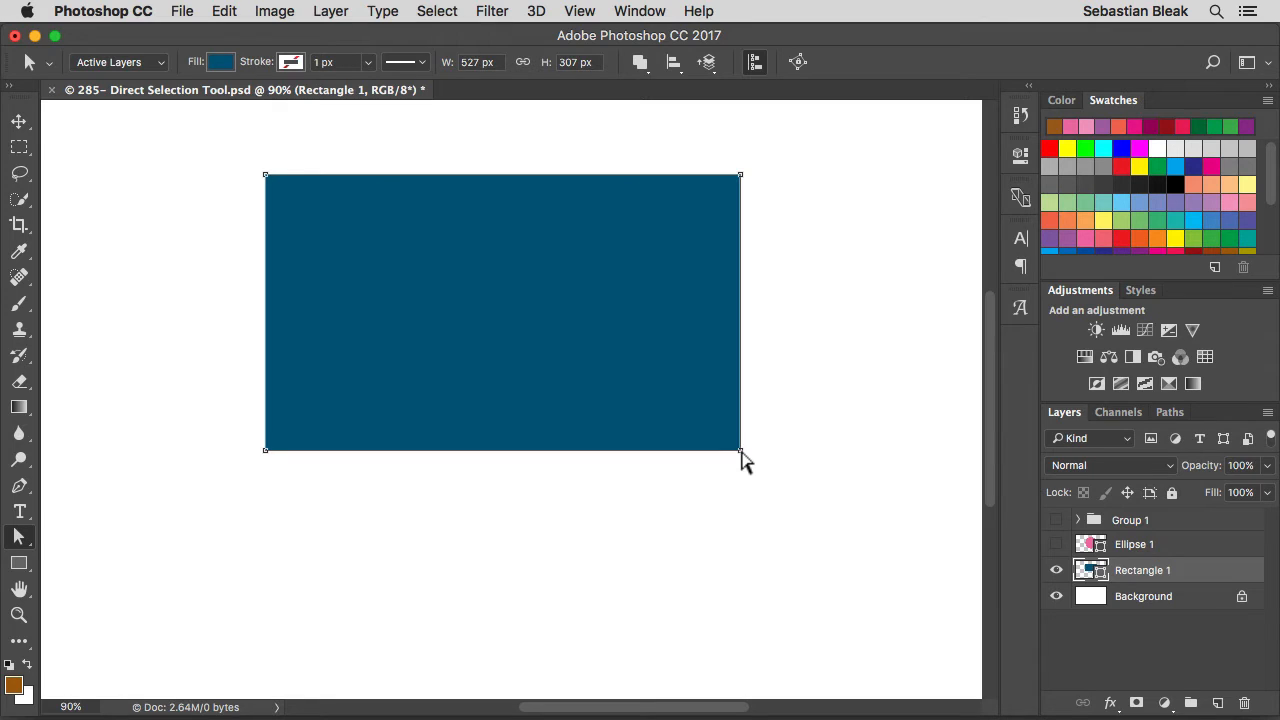
- Pull the rectangle's lower-right corner inward, accept conversion to a regular path, and lower the lower-left corner to about 403 px total height
left_click_drag(740, 450, 655, 373)
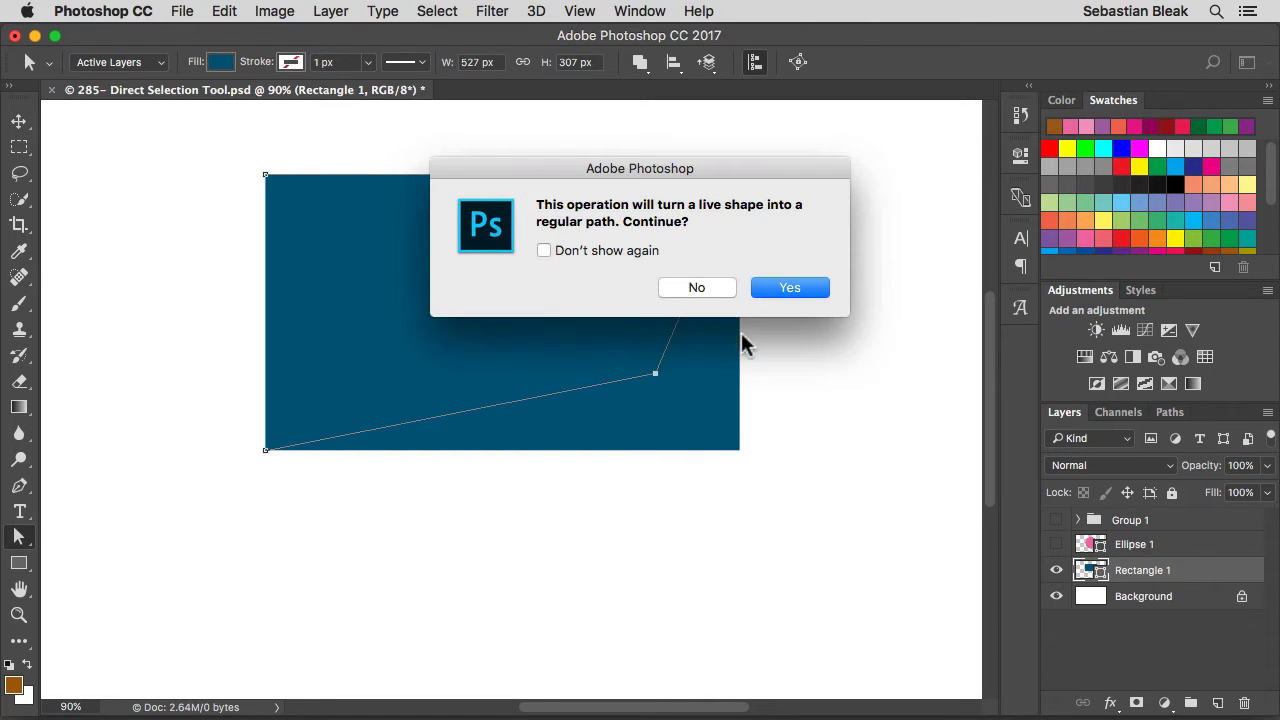
left_click(778, 288)
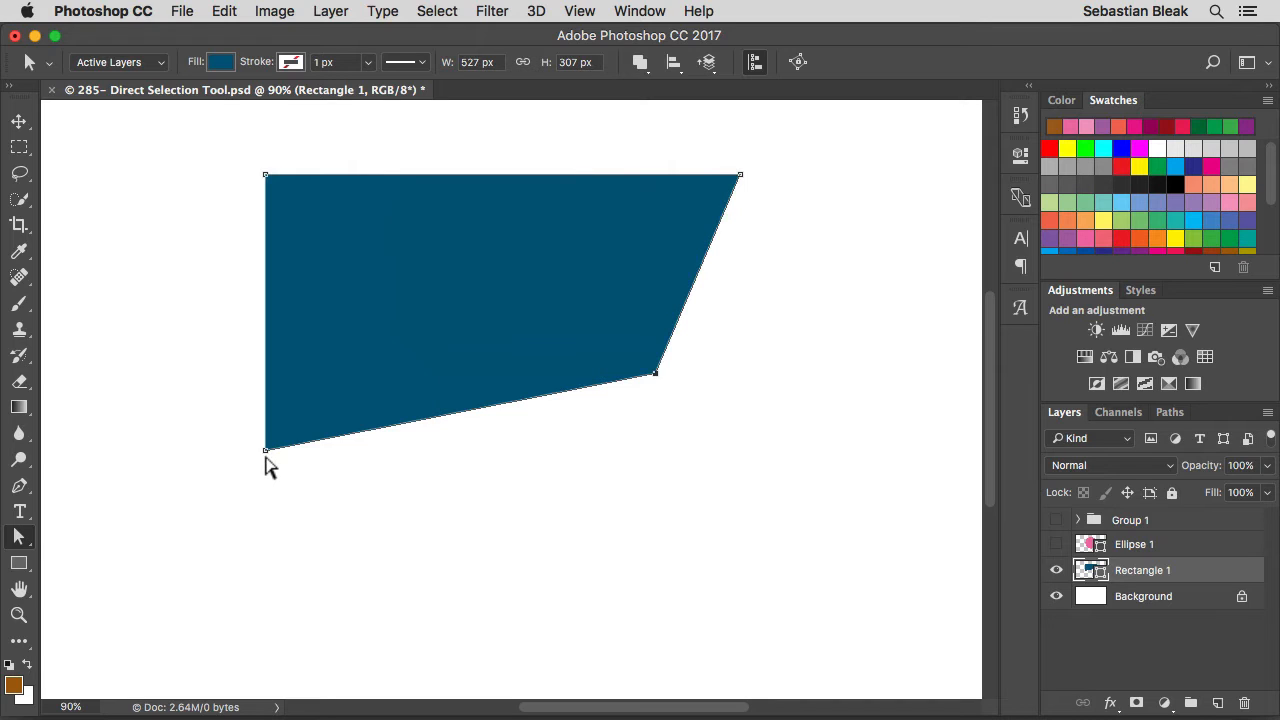
left_click_drag(266, 451, 282, 537)
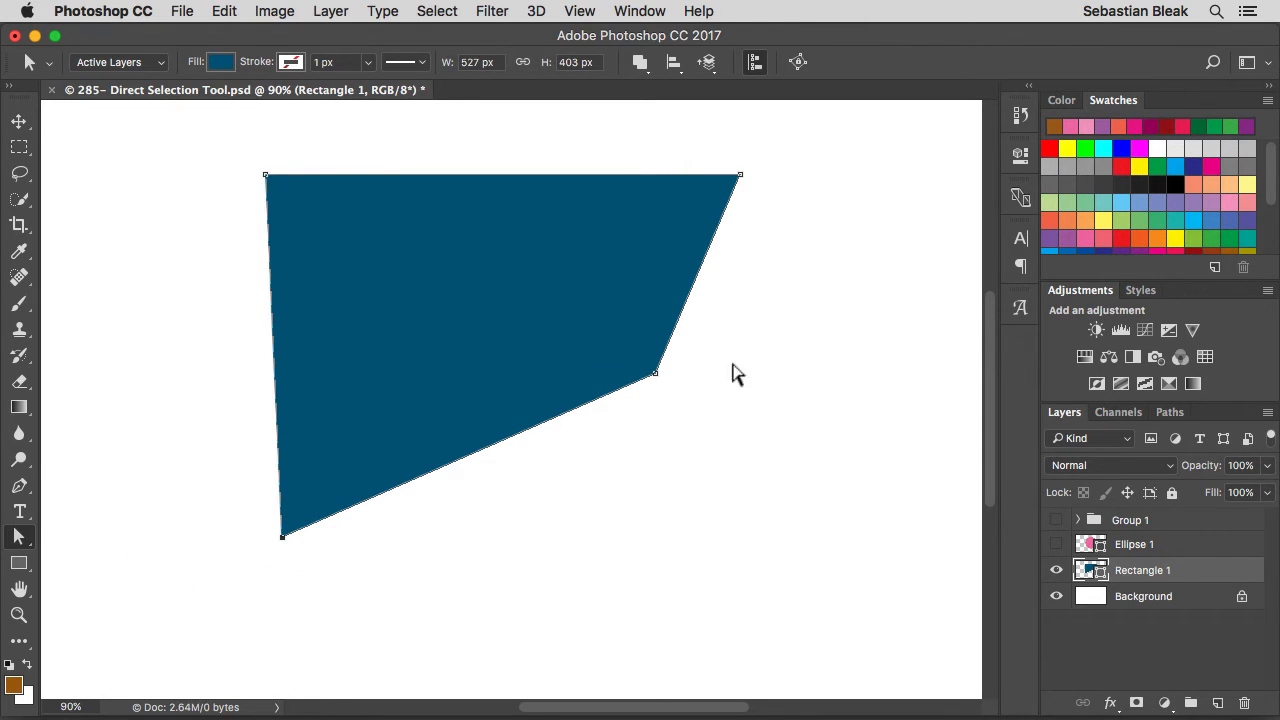
- Select only the blue shape's lower-right anchor point and move it down and outward, making the shape about 570 px wide
left_click(730, 306)
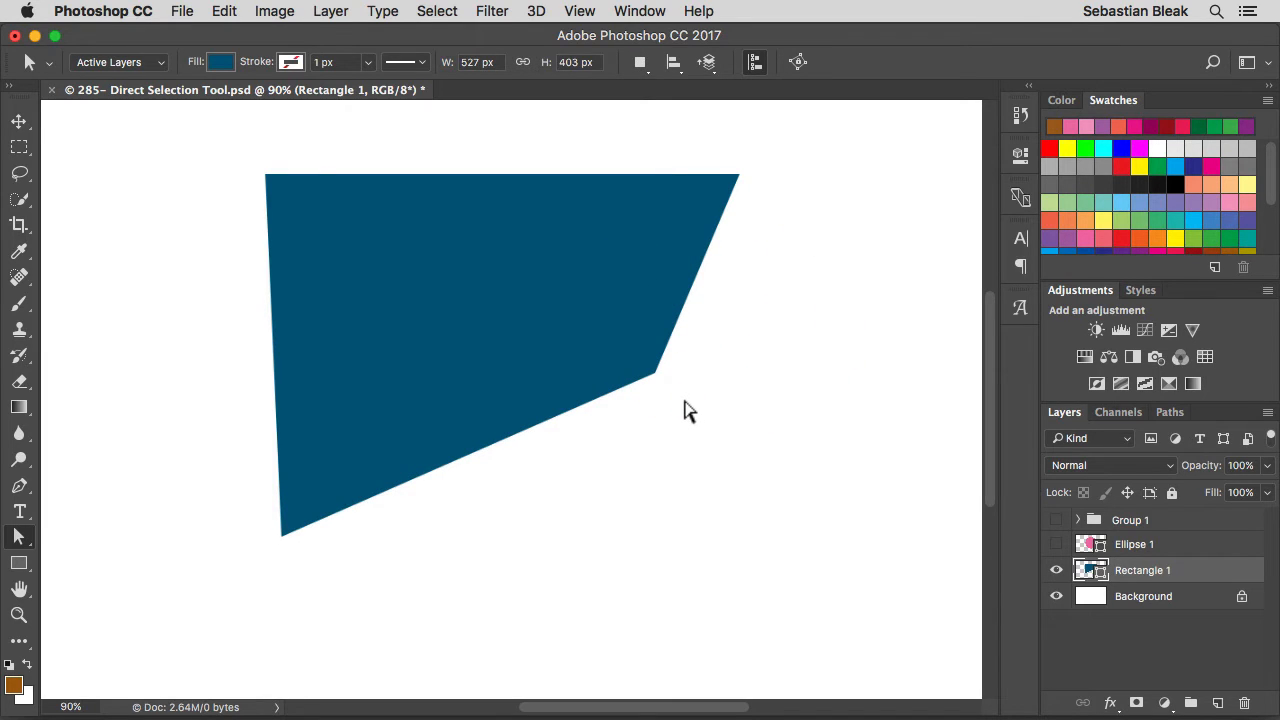
left_click_drag(684, 400, 624, 345)
left_click_drag(624, 345, 624, 347)
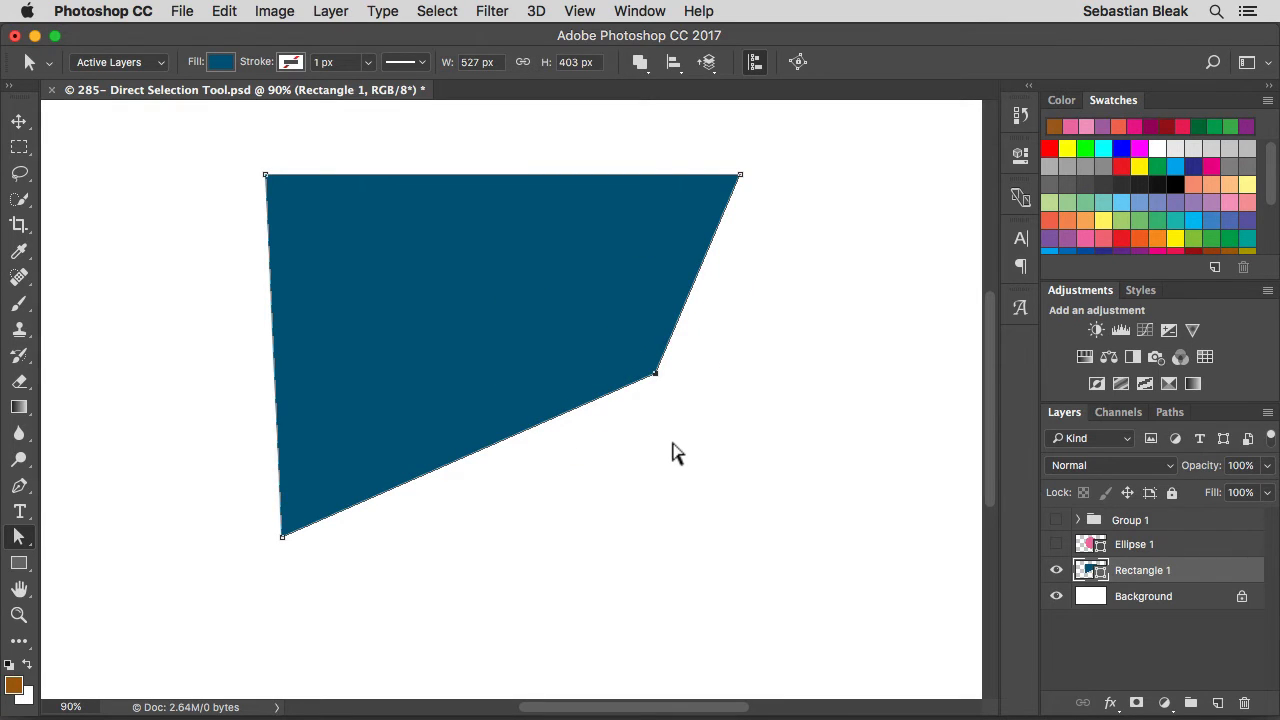
key("Down")
key("Down")
key("Down")
key("Down")
key("Down")
key("Down")
key("Down")
key("Down")
key("Down")
key("Down")
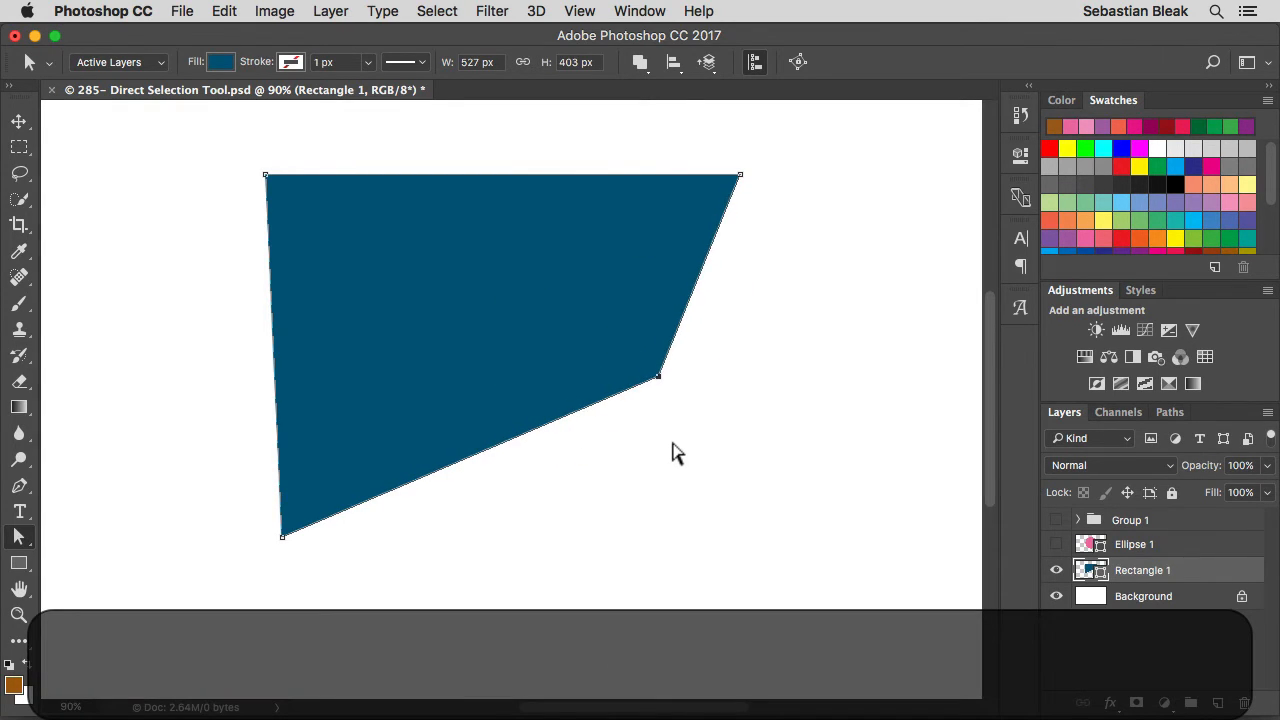
key("Right")
key("Right")
key("Right")
key("Right")
key("Right")
key("Right")
key("Right")
key("Right")
key("Right")
key("Right")
key("Right")
key("Right")
key("Right")
key("Right")
key("Down")
key("Down")
key("Down")
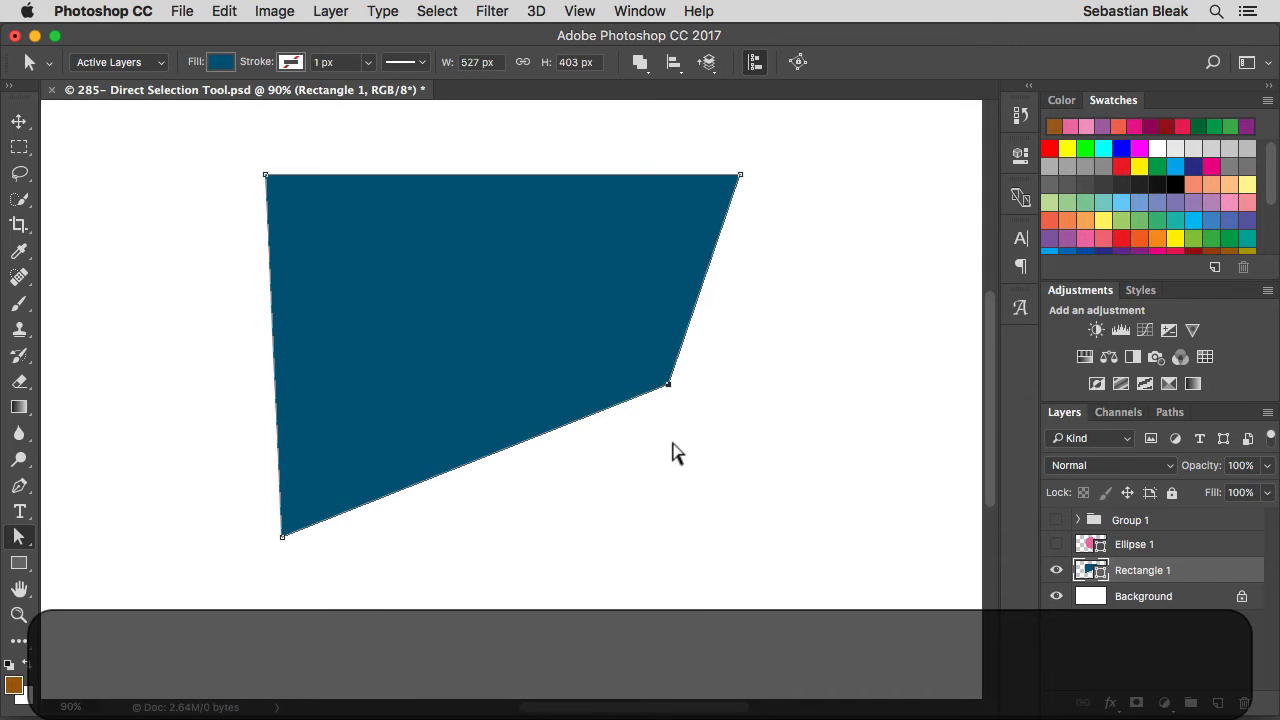
left_click_drag(668, 385, 778, 449)
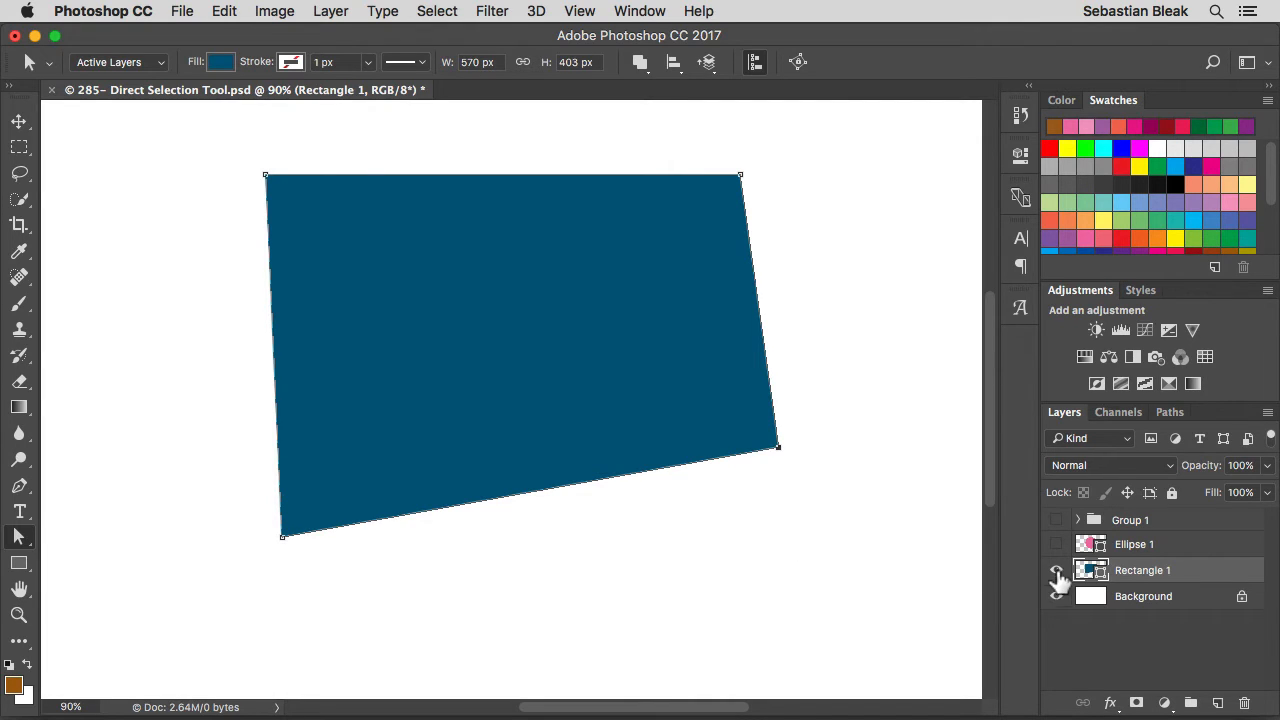
- Hide the Rectangle 1 layer, and show and select the Ellipse 1 layer
left_click(1056, 570)
left_click(1056, 544)
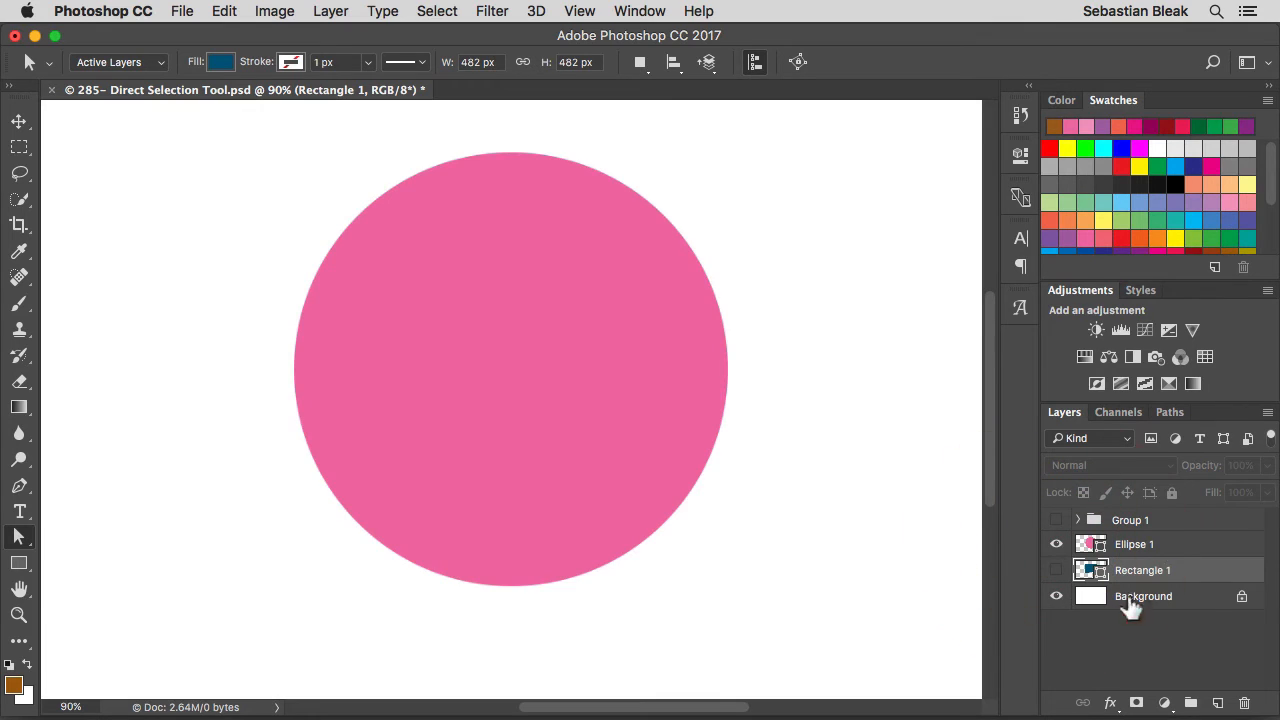
left_click(1176, 548)
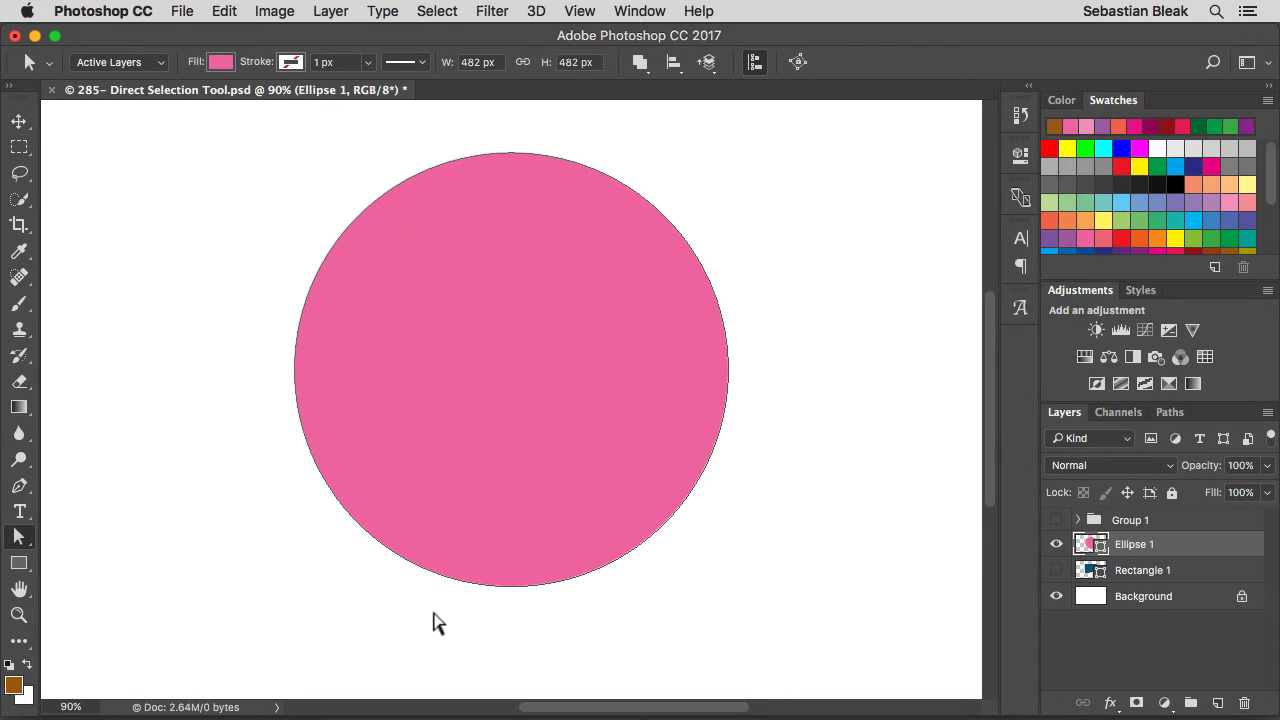
- Turn the circle's bottom anchor into a sharp point by angling its two handles upward independently, accepting conversion to a regular path
left_click_drag(392, 620, 641, 549)
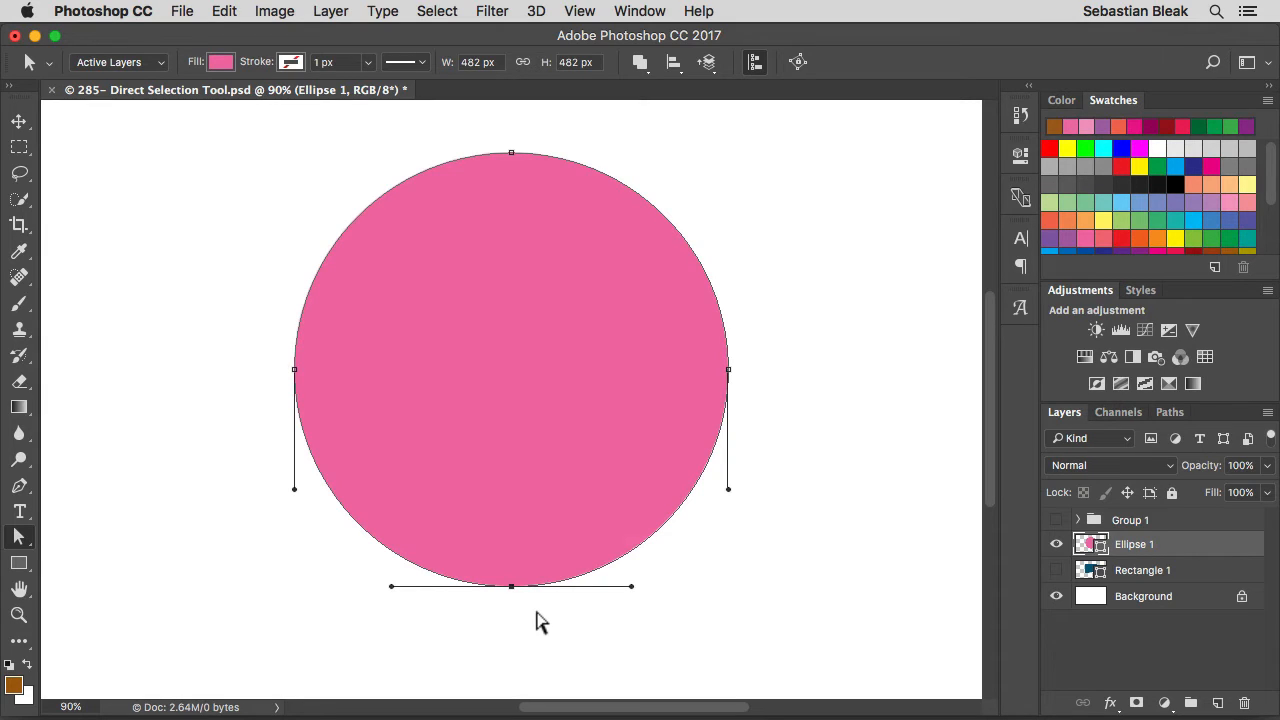
left_click(631, 587)
left_click_drag(631, 587, 537, 648)
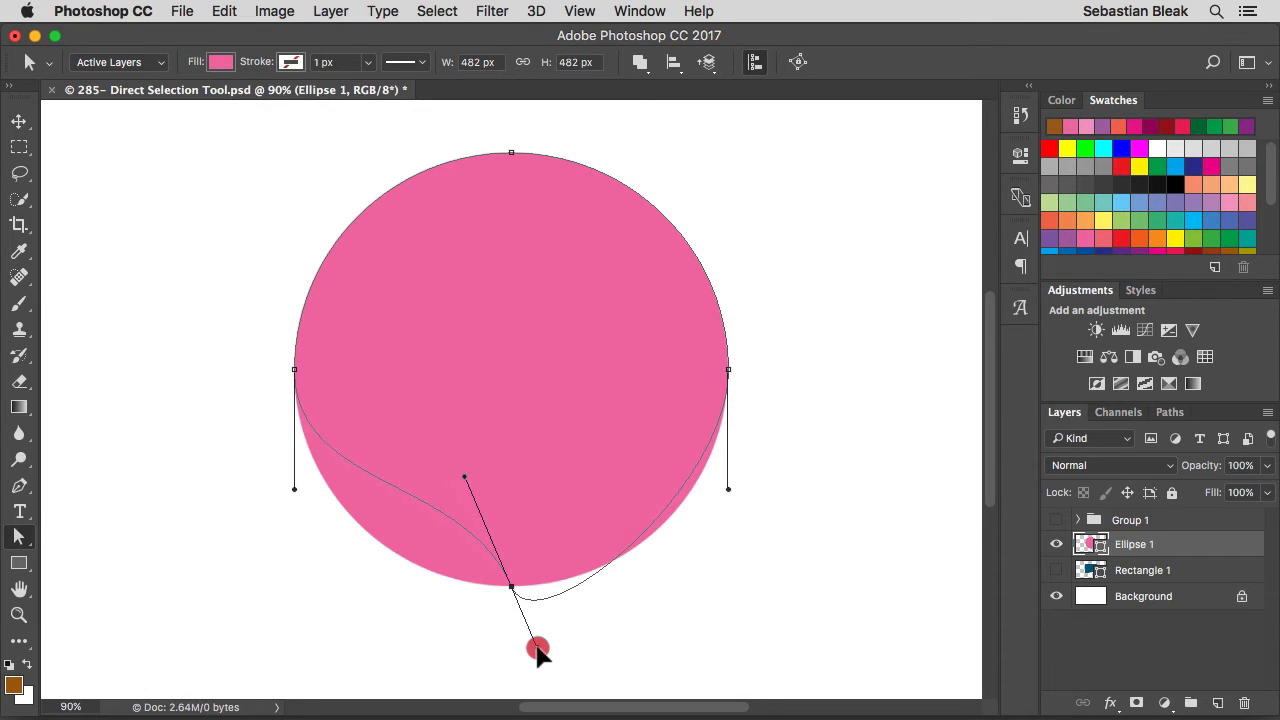
key("alt")
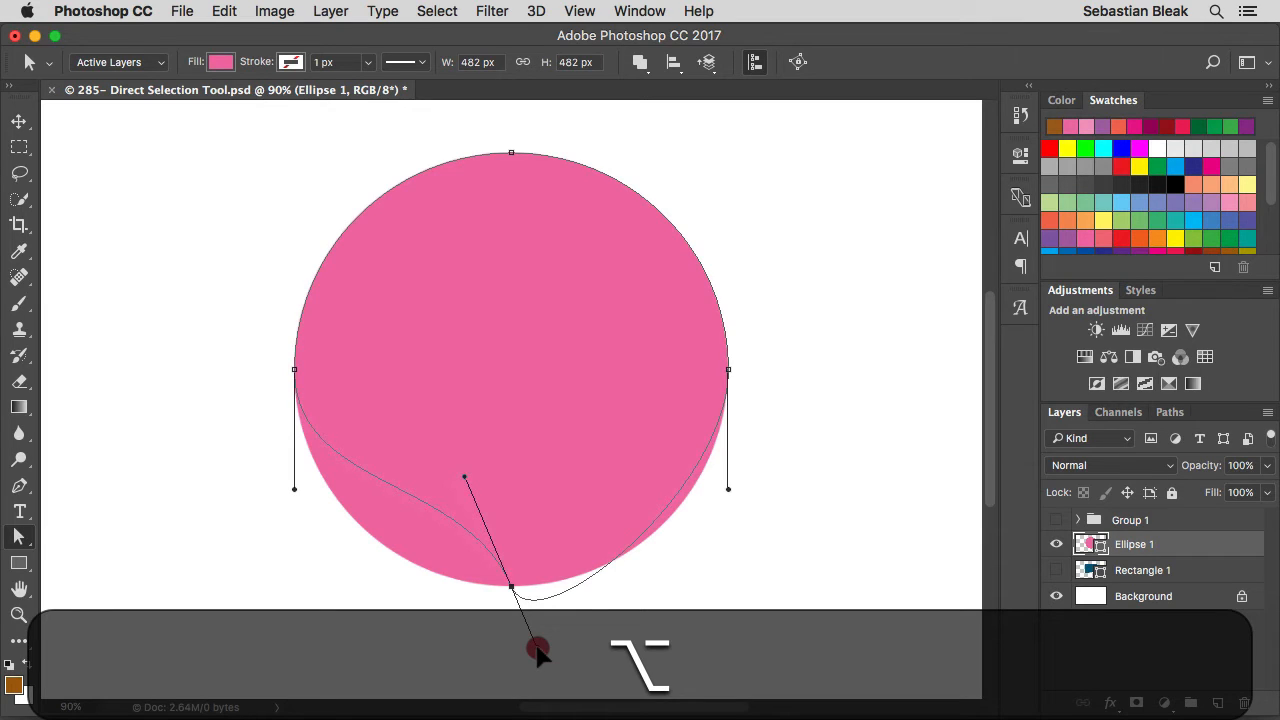
left_click_drag(537, 651, 554, 472)
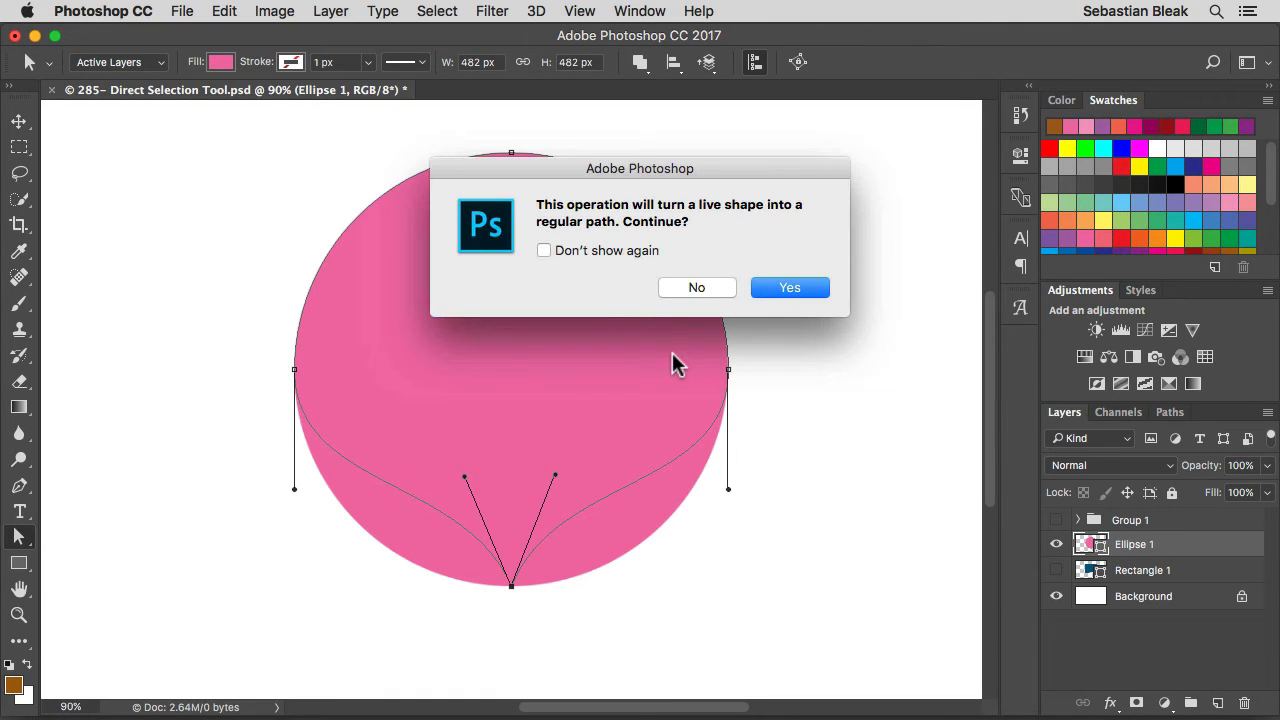
left_click(545, 251)
left_click(545, 251)
left_click(790, 288)
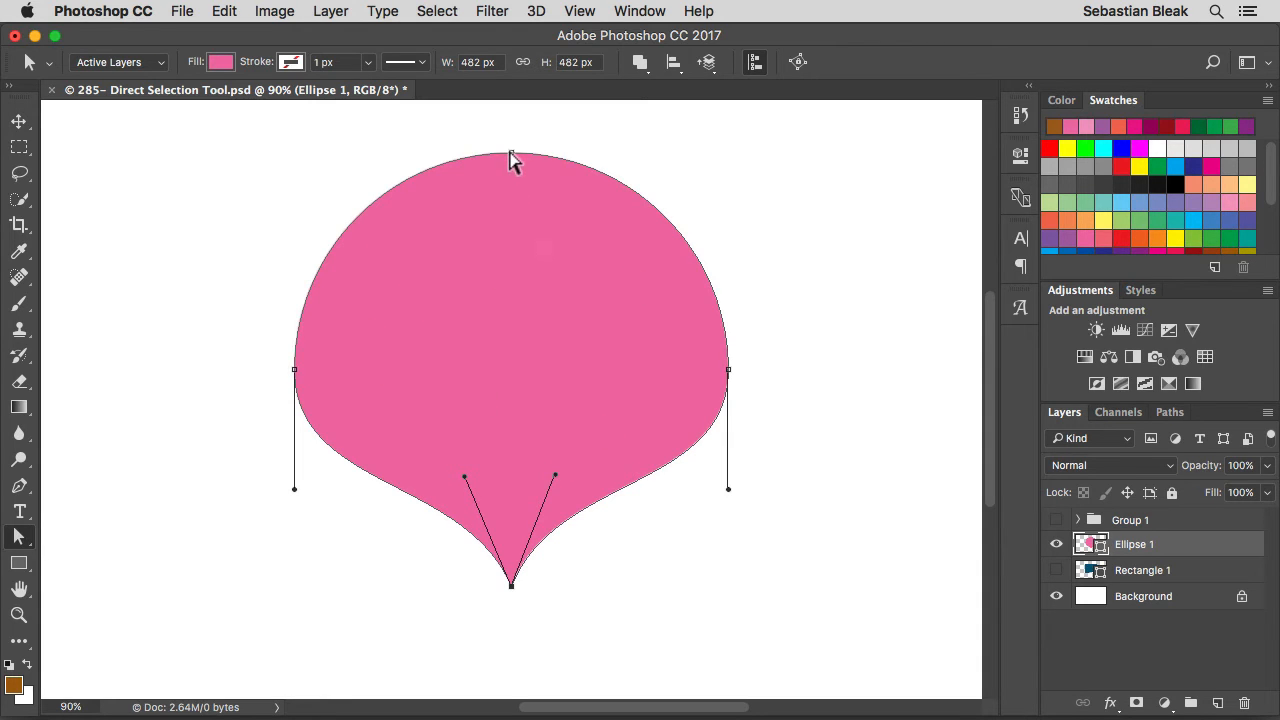
- Lower the pink shape's top anchor to the center and angle its two handles upward independently to form the heart's two lobes
left_click_drag(510, 158, 507, 370)
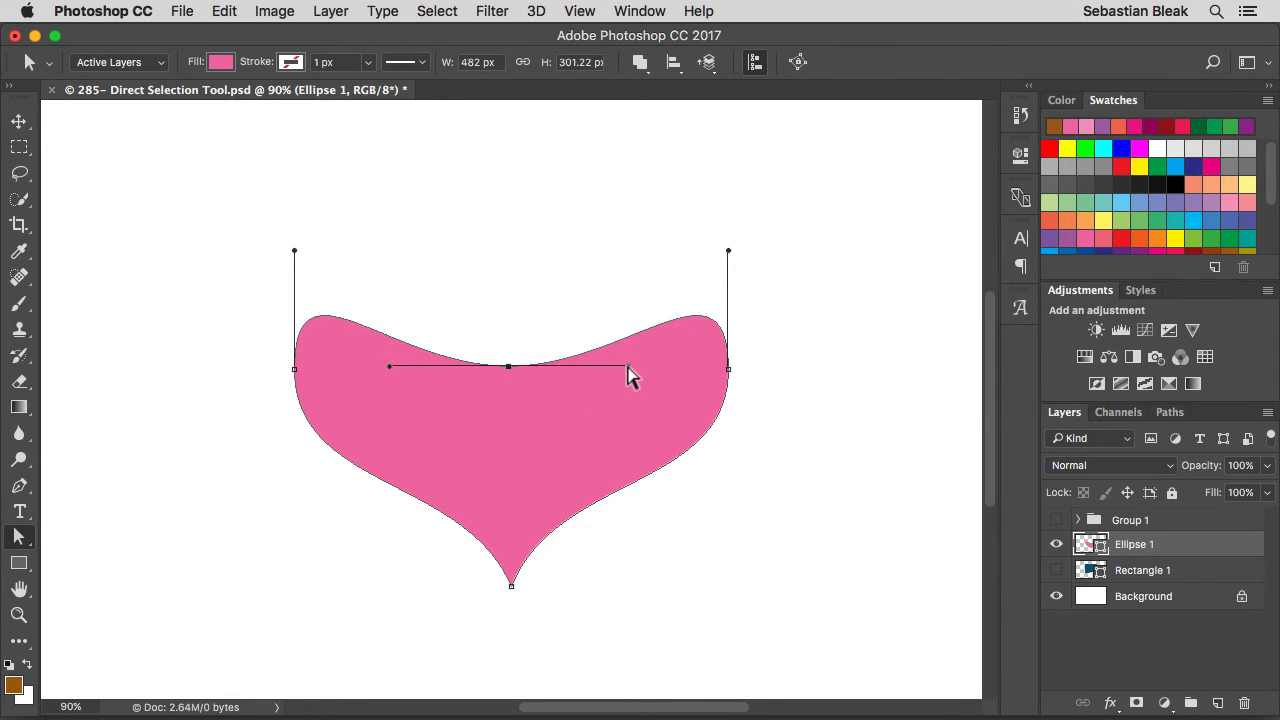
left_click_drag(628, 367, 531, 198)
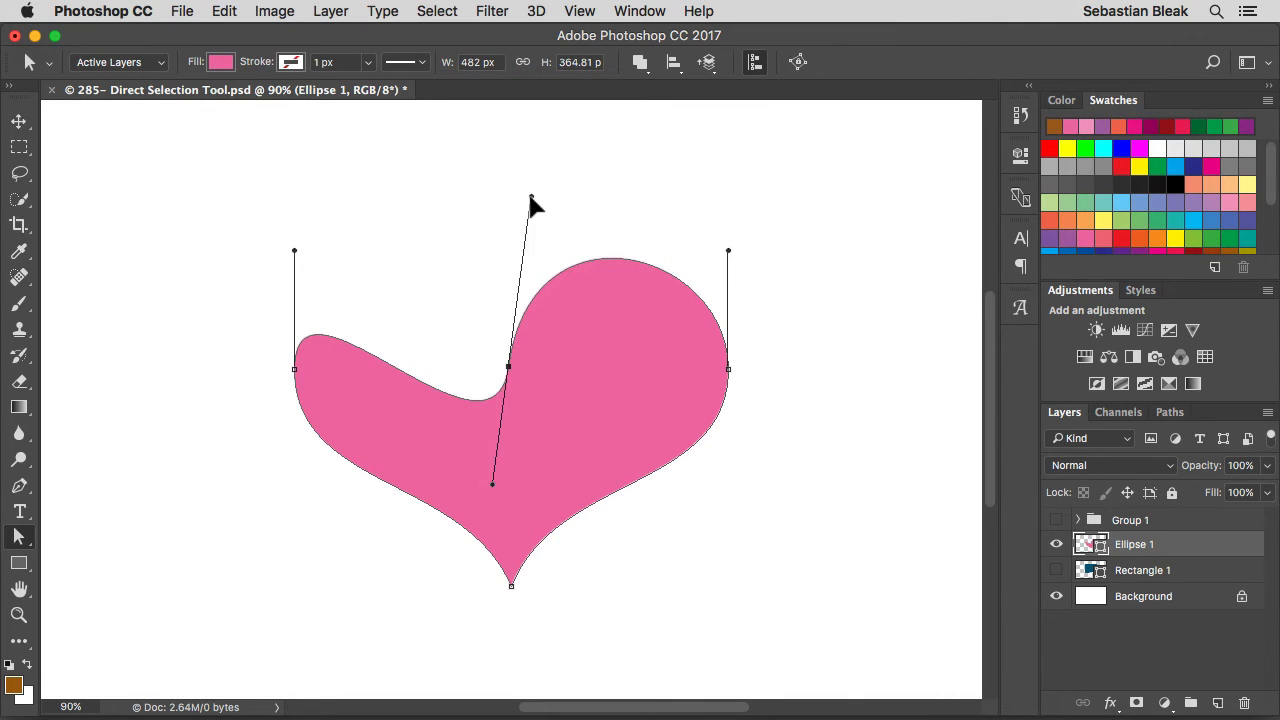
left_click(493, 487)
key("alt")
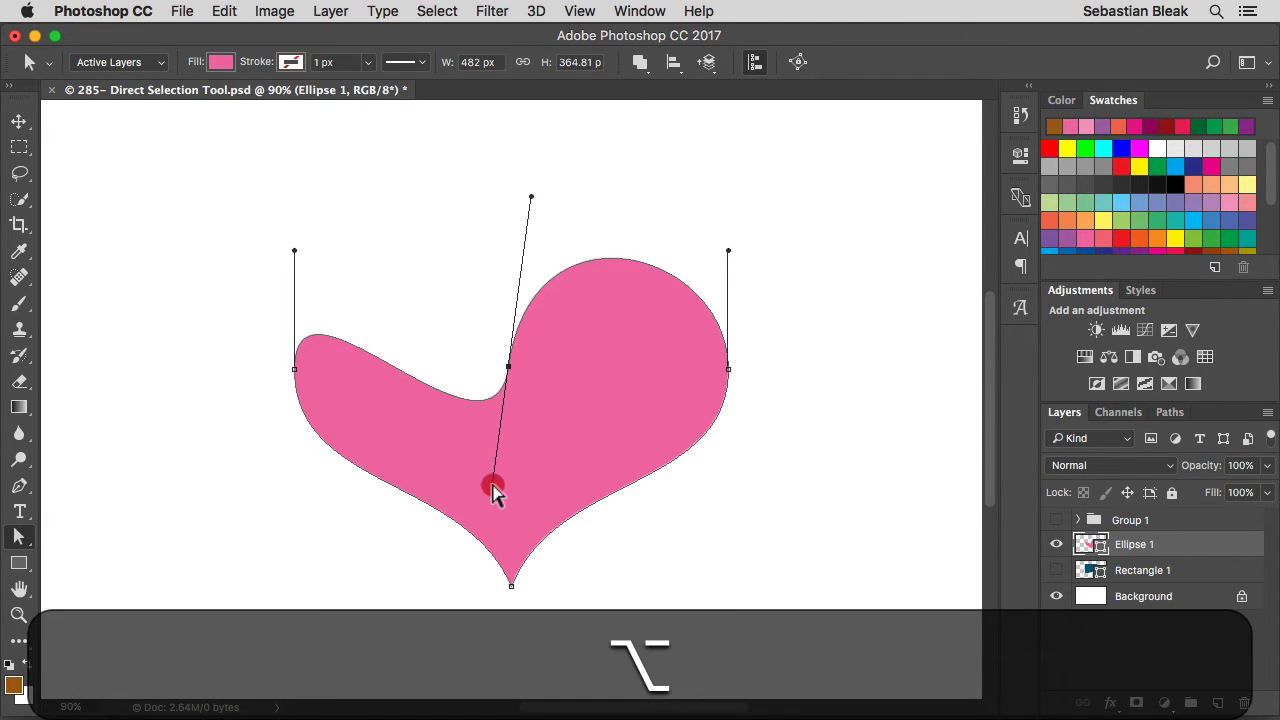
left_click_drag(493, 487, 499, 196)
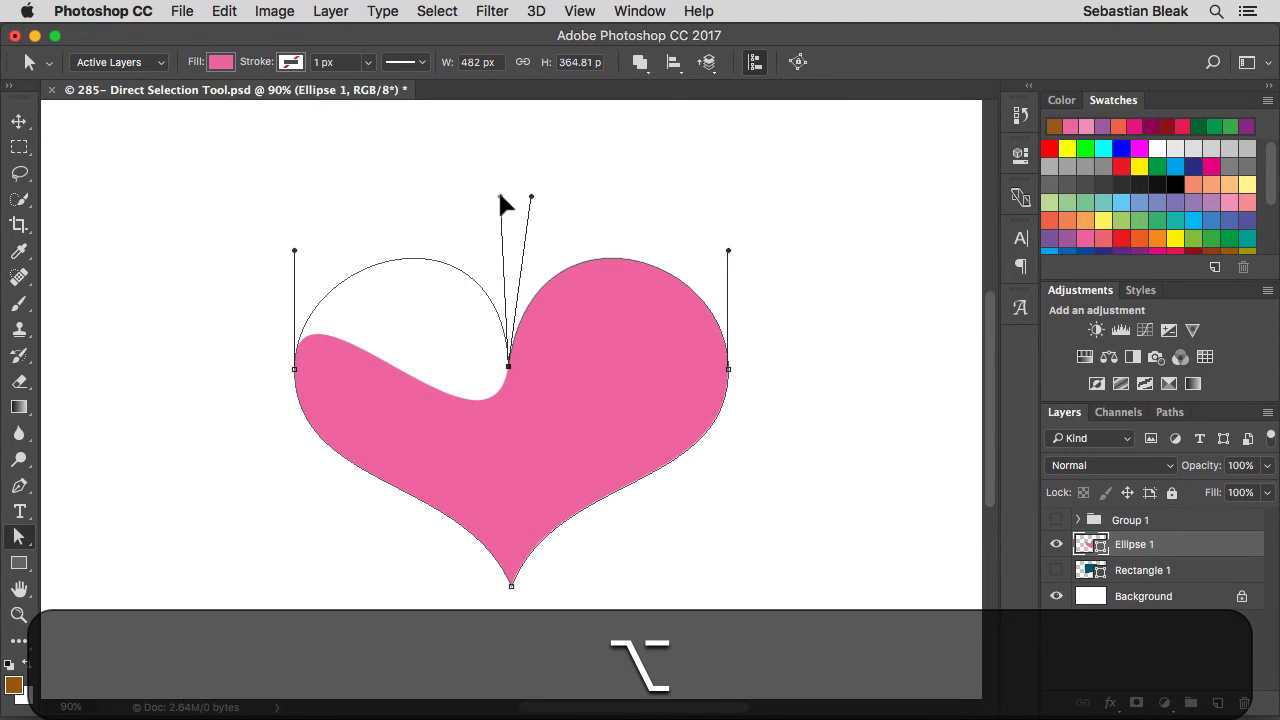
left_click_drag(499, 196, 490, 198)
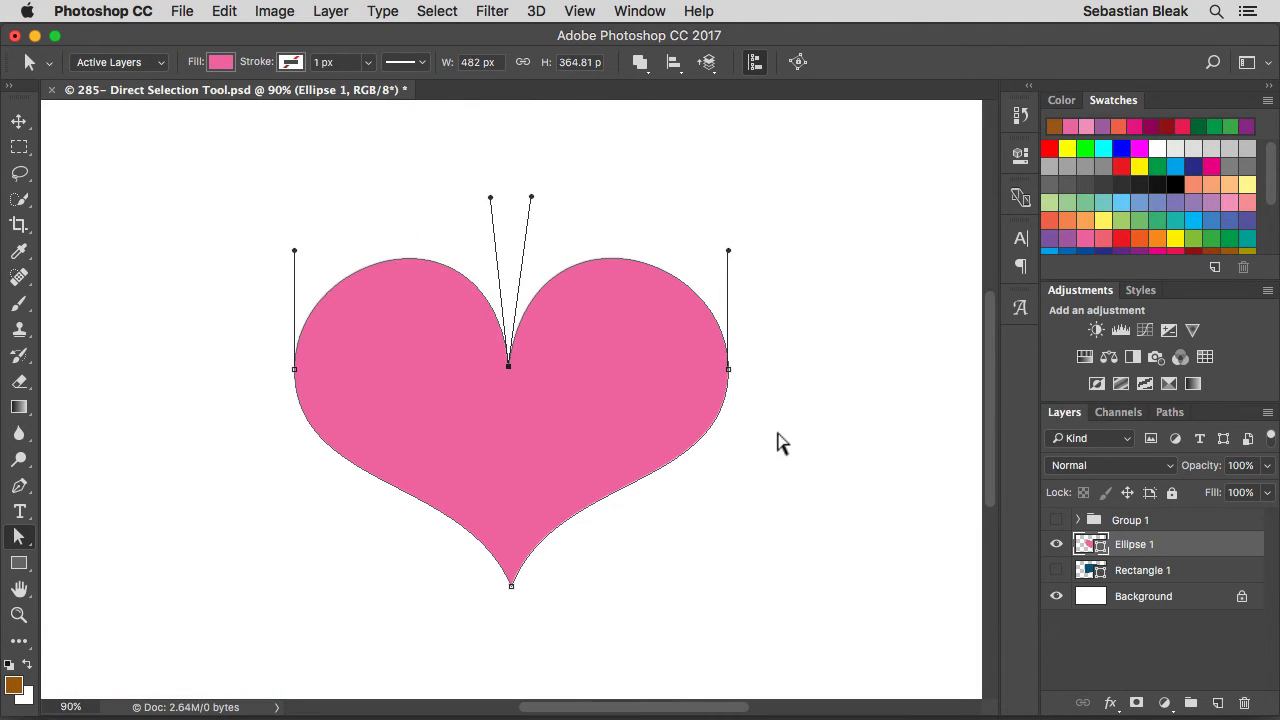
left_click(777, 432)
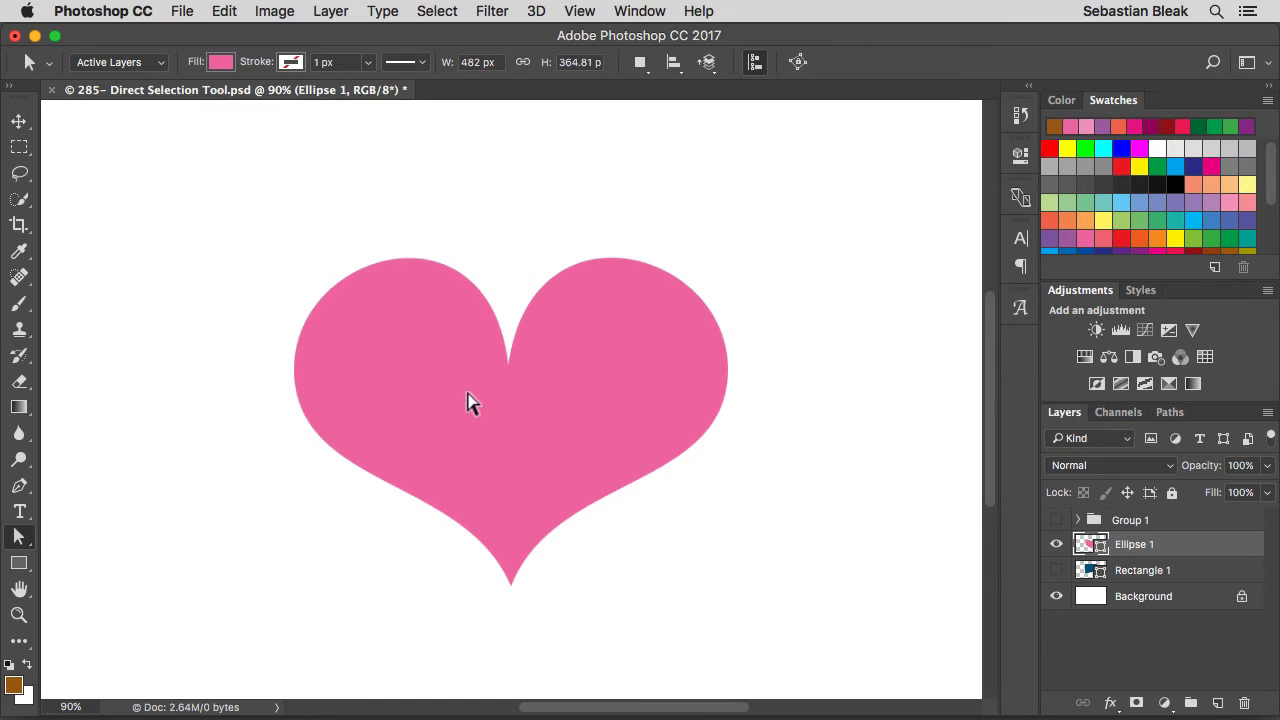
- Raise the heart's notch anchor point straight up, making the heart about 391 px high, and deselect the path
left_click_drag(468, 402, 562, 330)
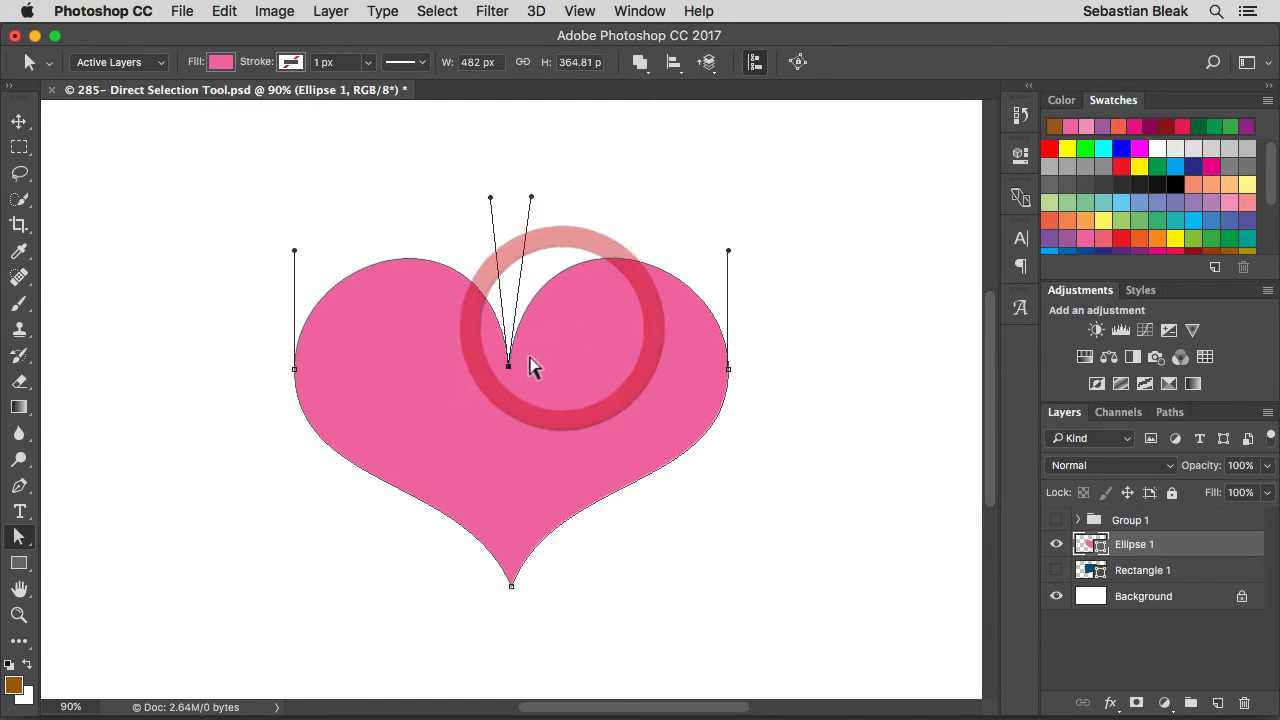
left_click(509, 363)
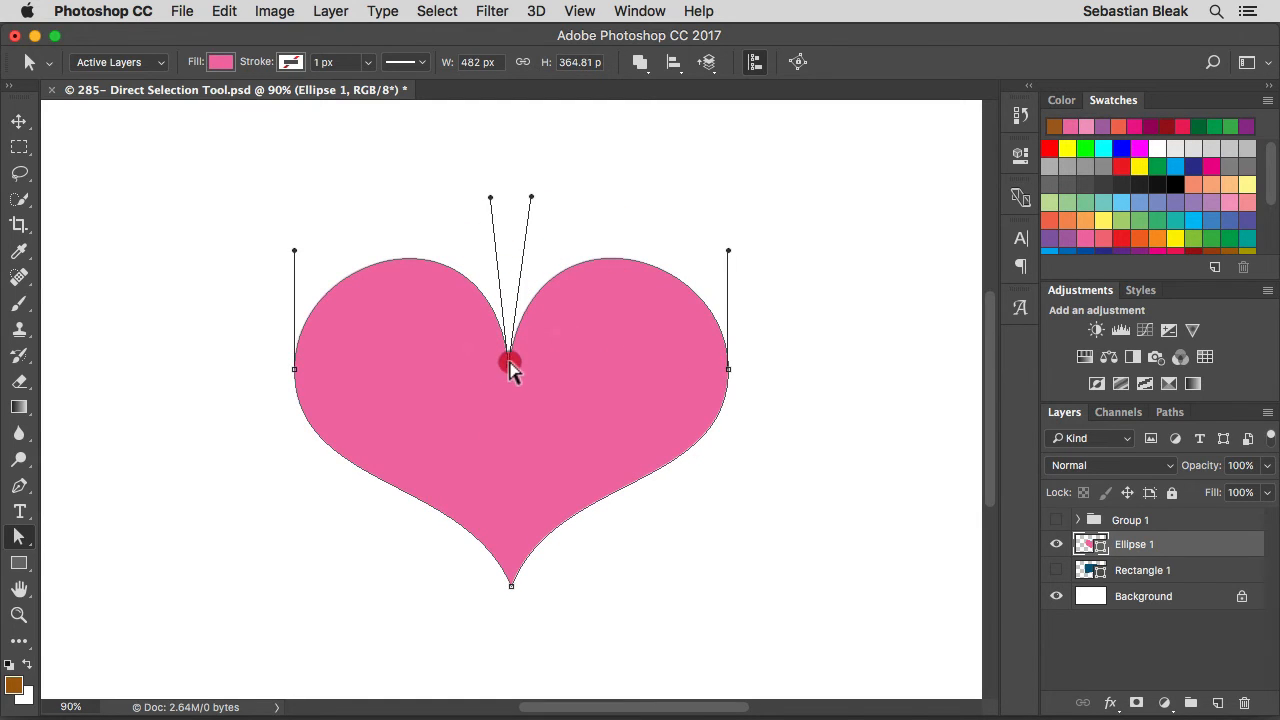
left_click_drag(509, 362, 509, 330)
left_click(780, 509)
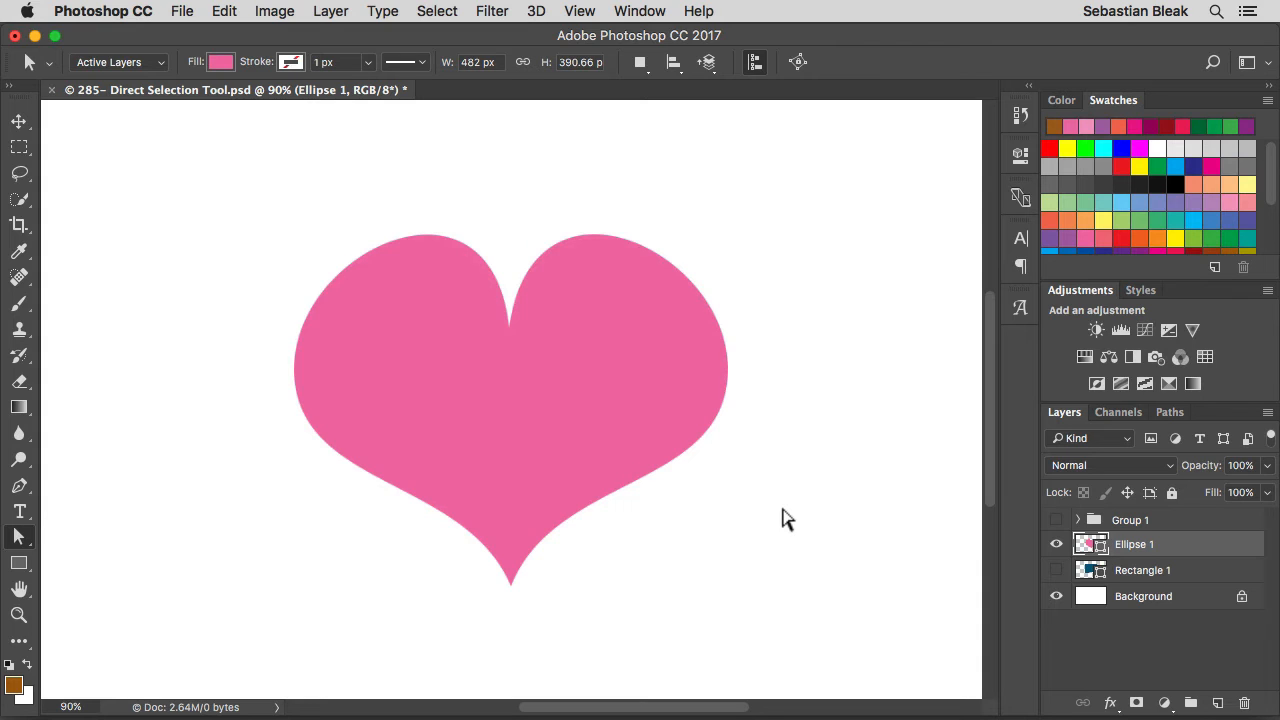
- Switch the visible, selected layer from Ellipse 1 to Group 1 and try to marquee-select the anchor points of its shapes
left_click(1055, 546)
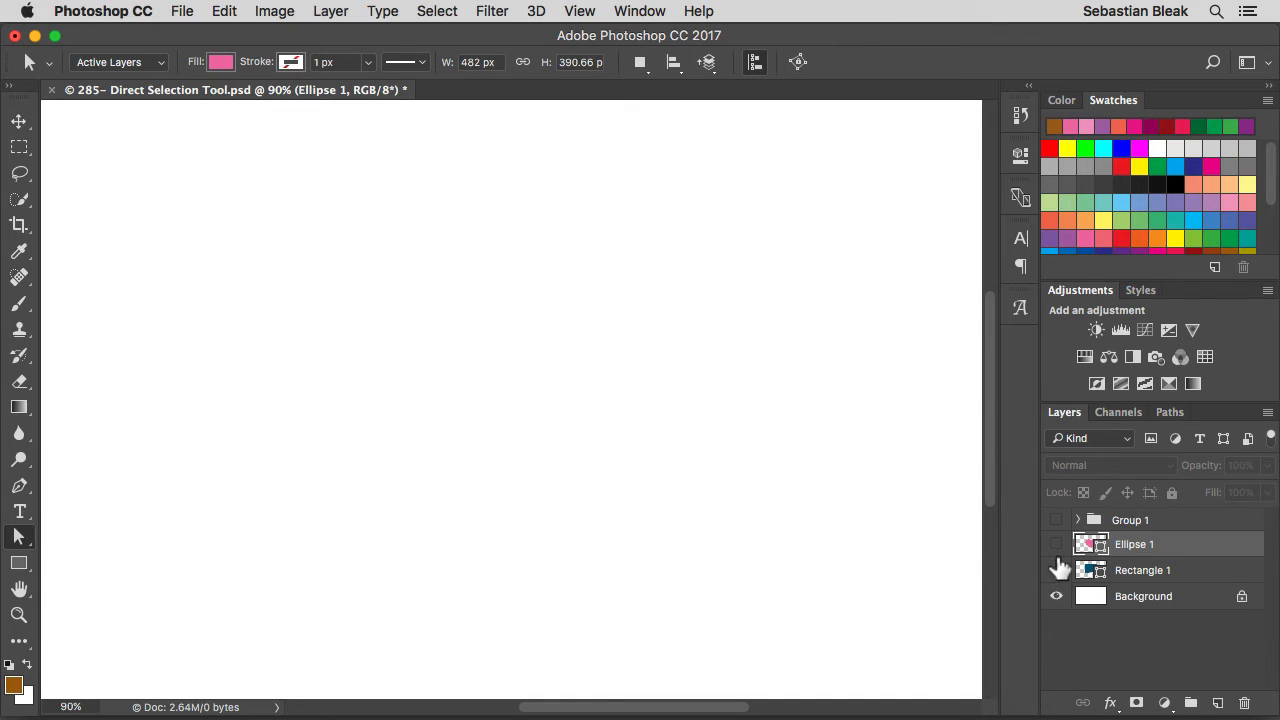
left_click(1056, 520)
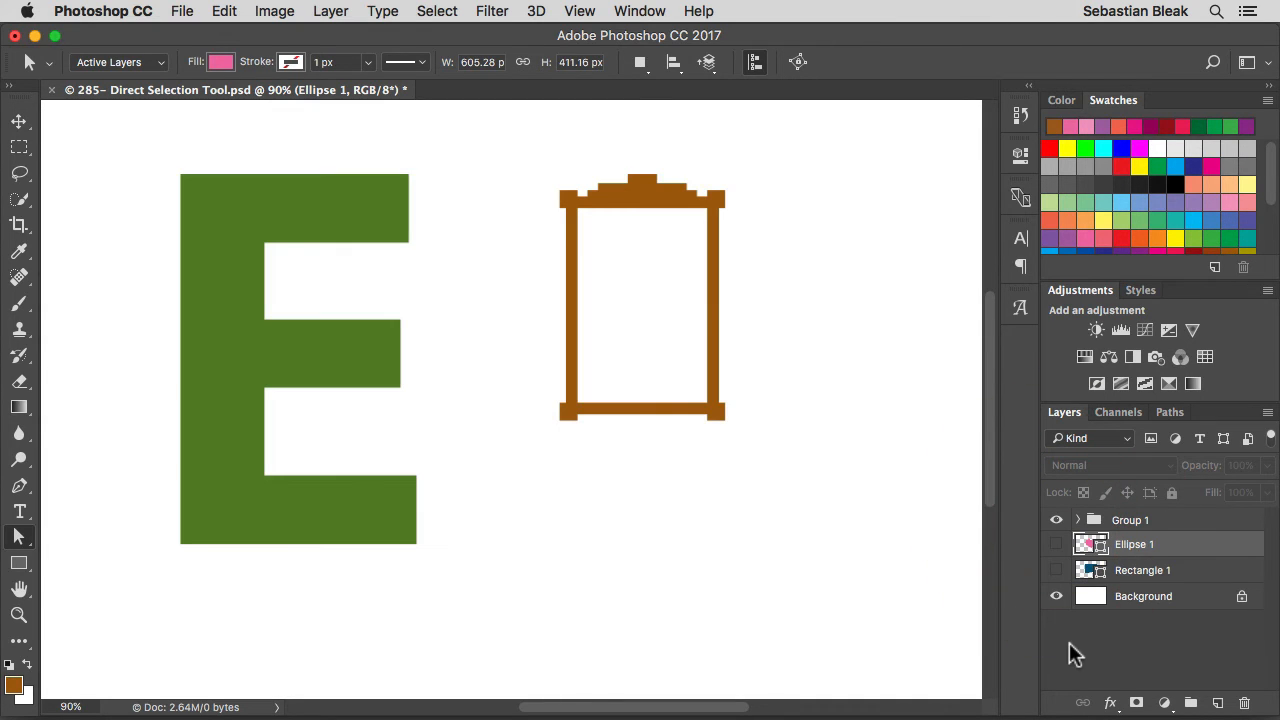
left_click(1160, 521)
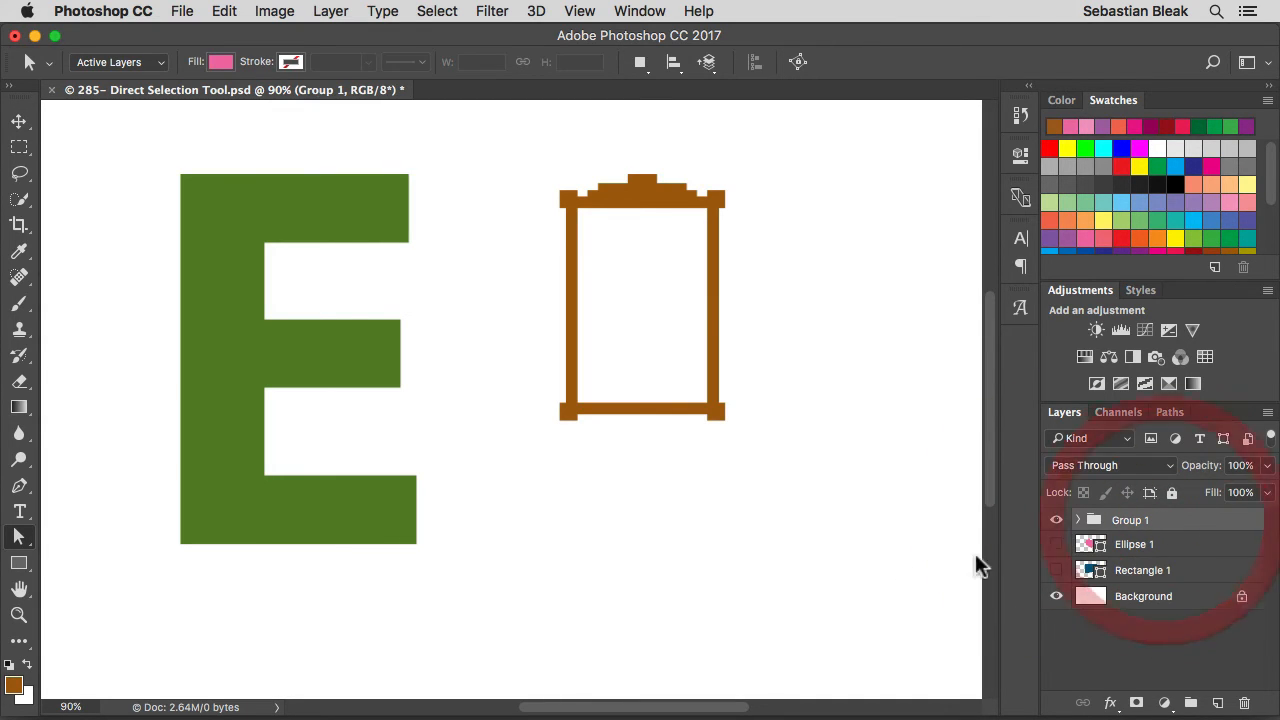
left_click_drag(803, 580, 214, 162)
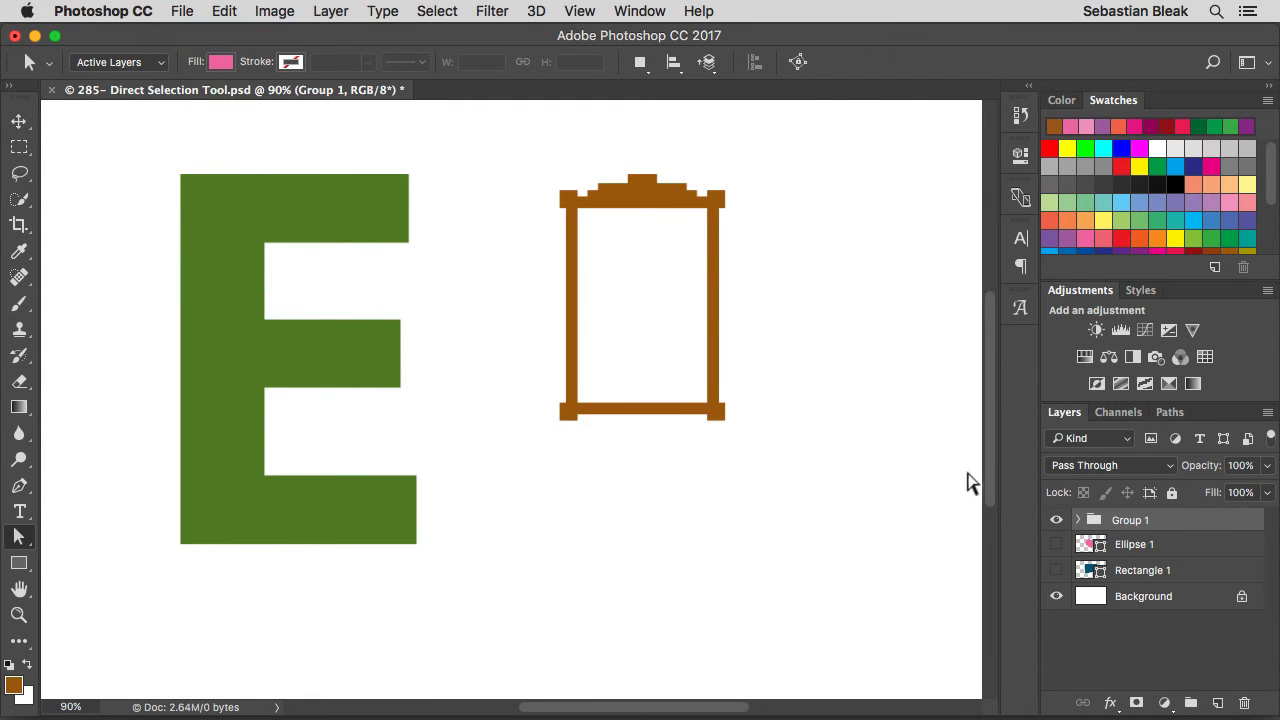
- Select the E layer inside Group 1 and shorten the letter's middle arm by about 1.2 in, keeping its end anchor points level
left_click(1077, 520)
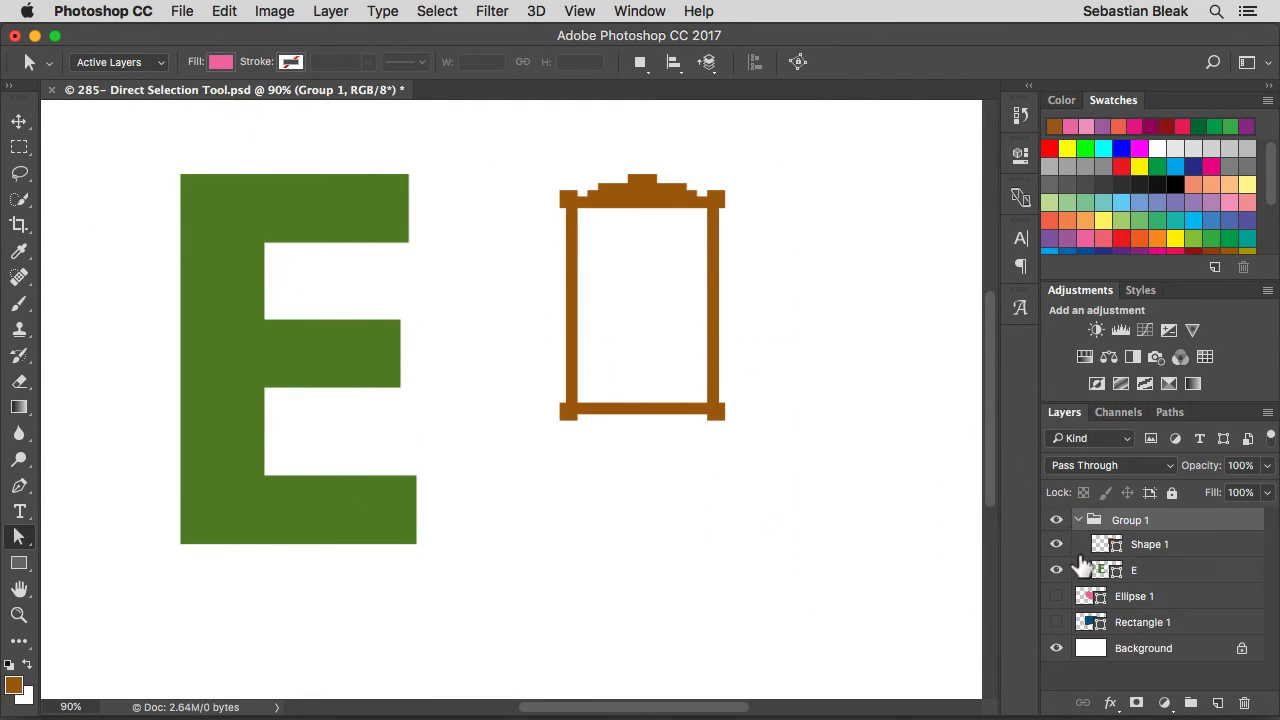
left_click(1160, 570)
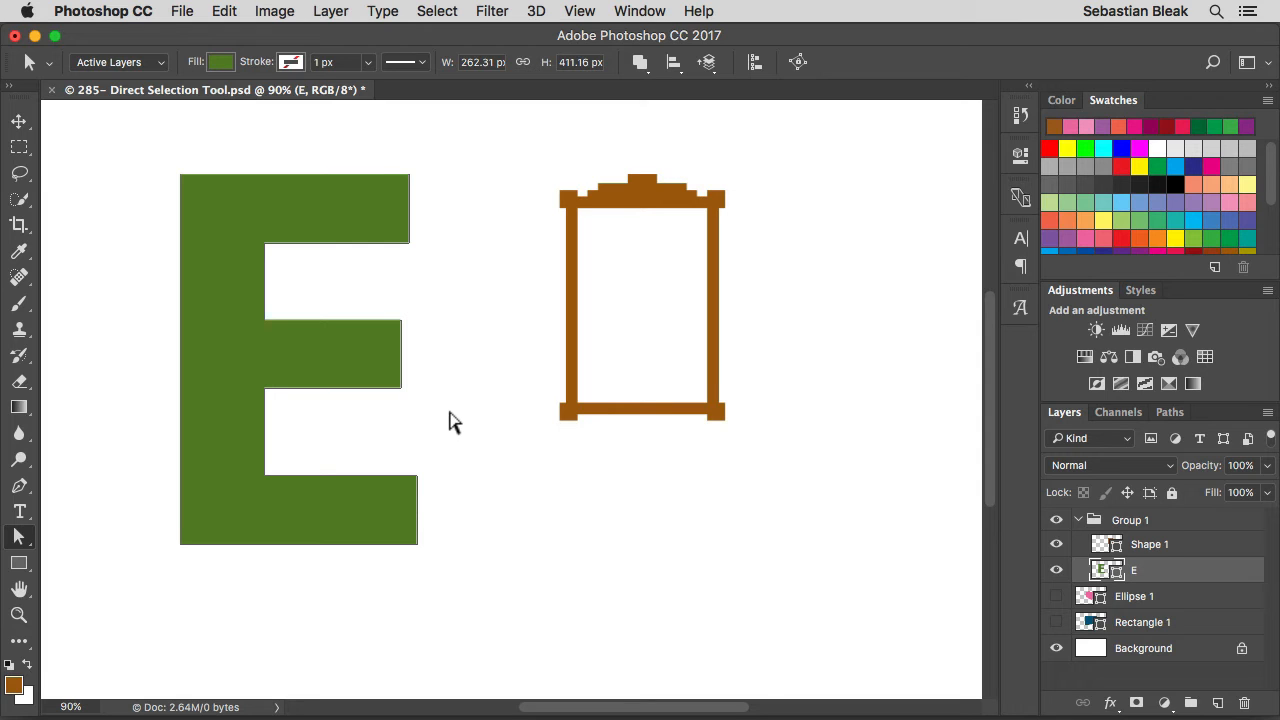
left_click_drag(449, 407, 371, 309)
left_click(401, 389)
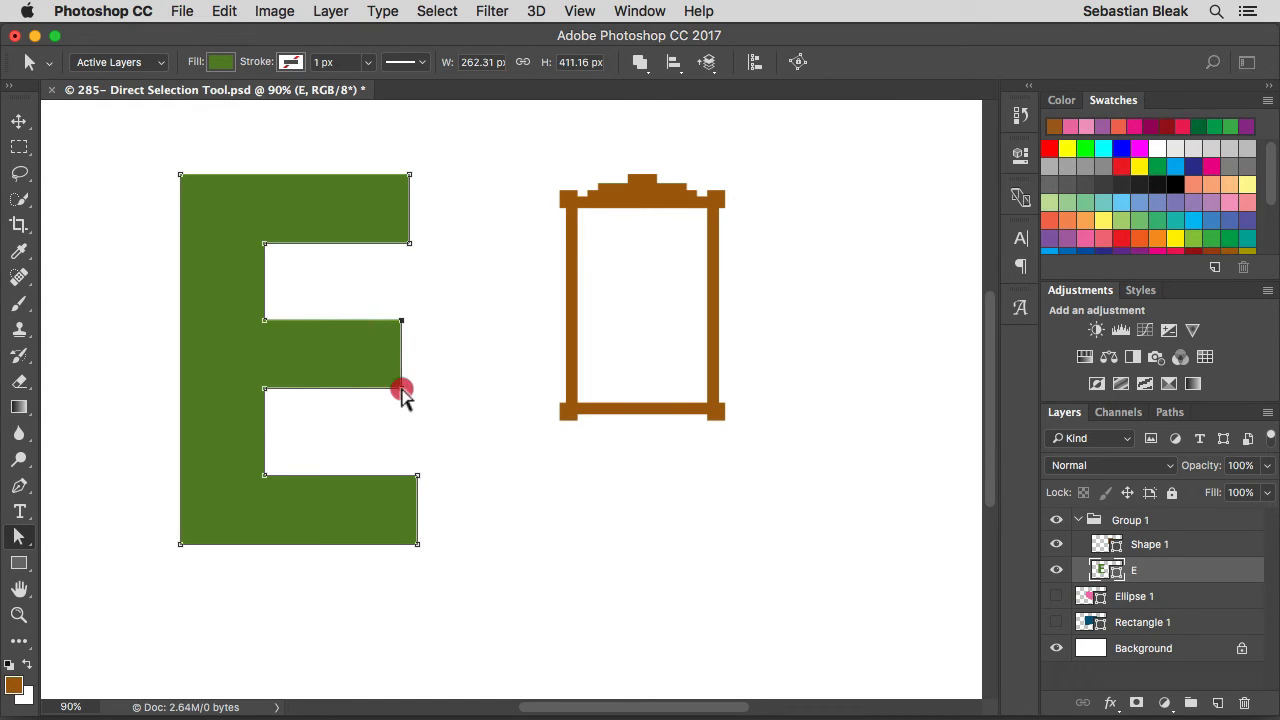
left_click_drag(401, 389, 323, 410)
key("shift")
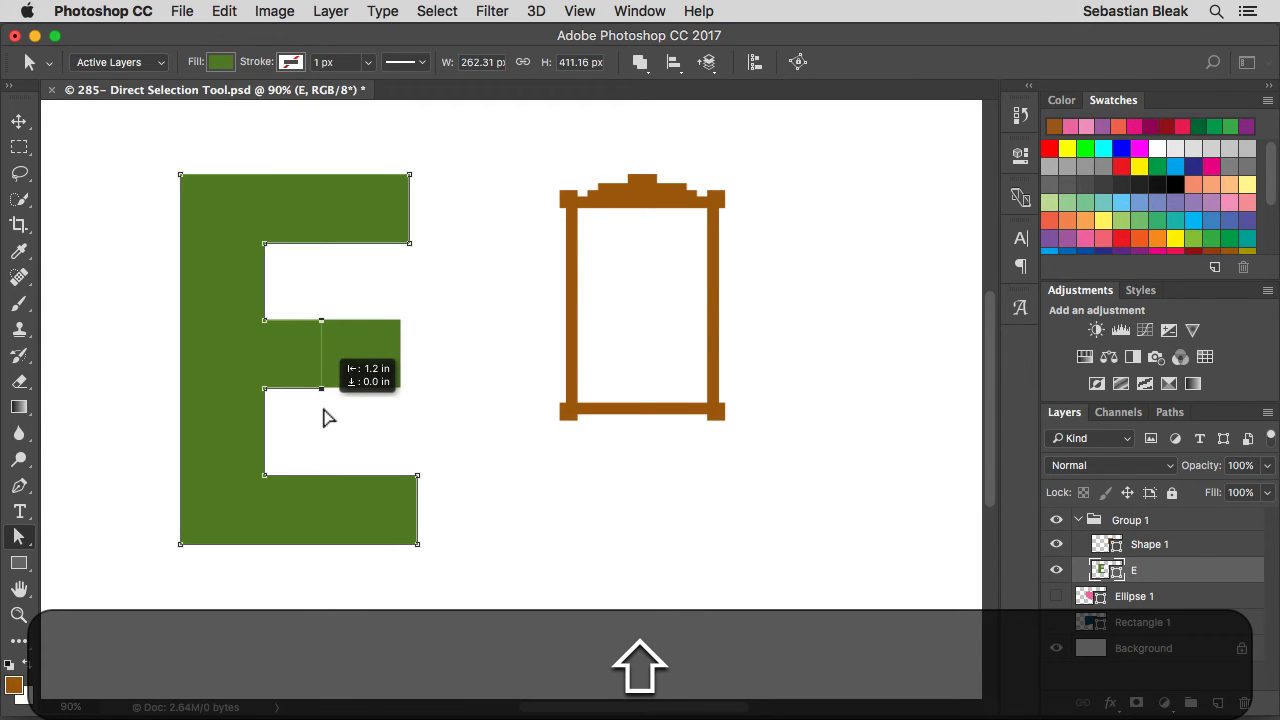
left_click_drag(323, 409, 323, 409)
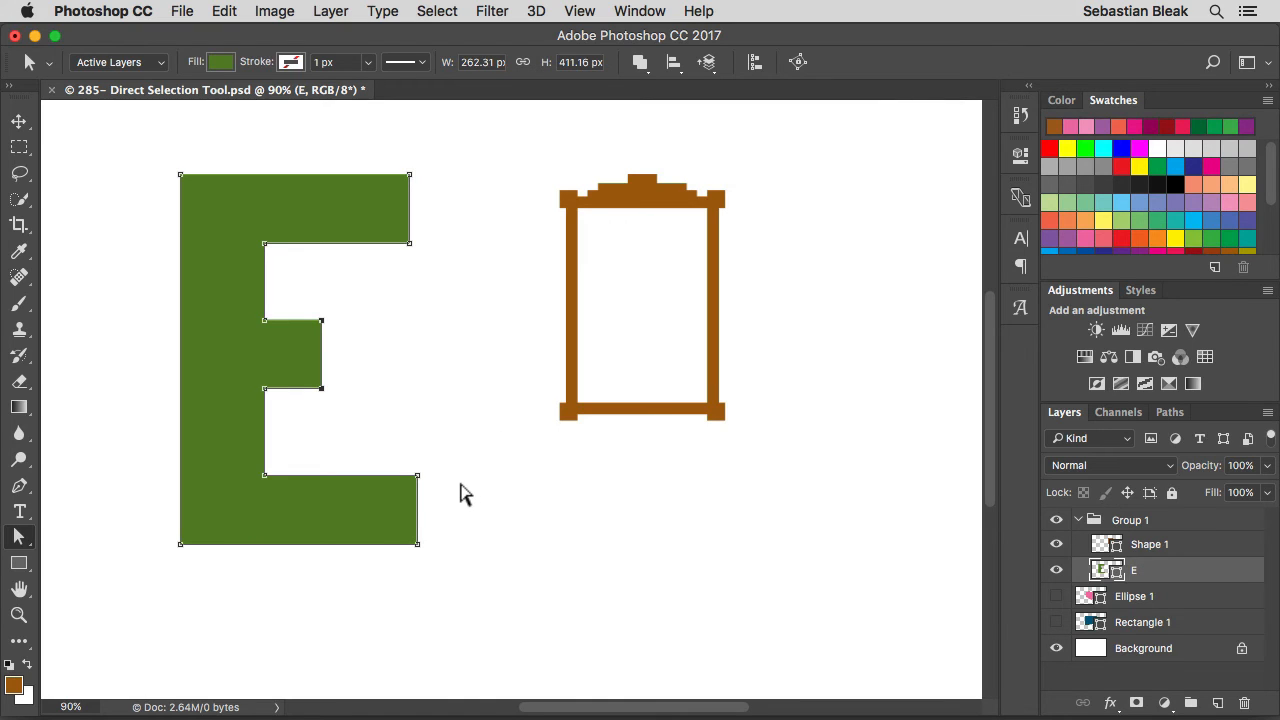
- Extend the E's top and bottom arms together until the letter is about 347 px wide, and pull the top arm's end back partway
left_click_drag(482, 590, 360, 157)
left_click(409, 243)
left_click_drag(409, 243, 486, 243)
key("shift")
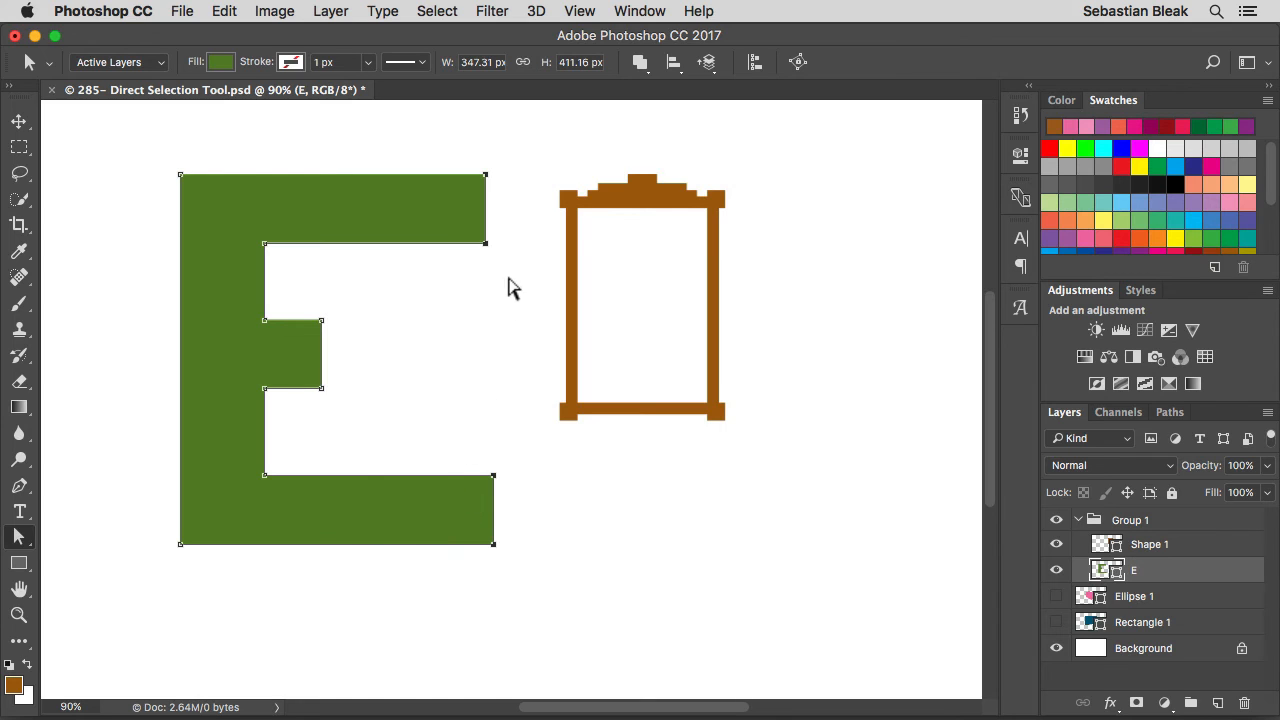
left_click_drag(515, 278, 445, 175)
left_click(445, 330)
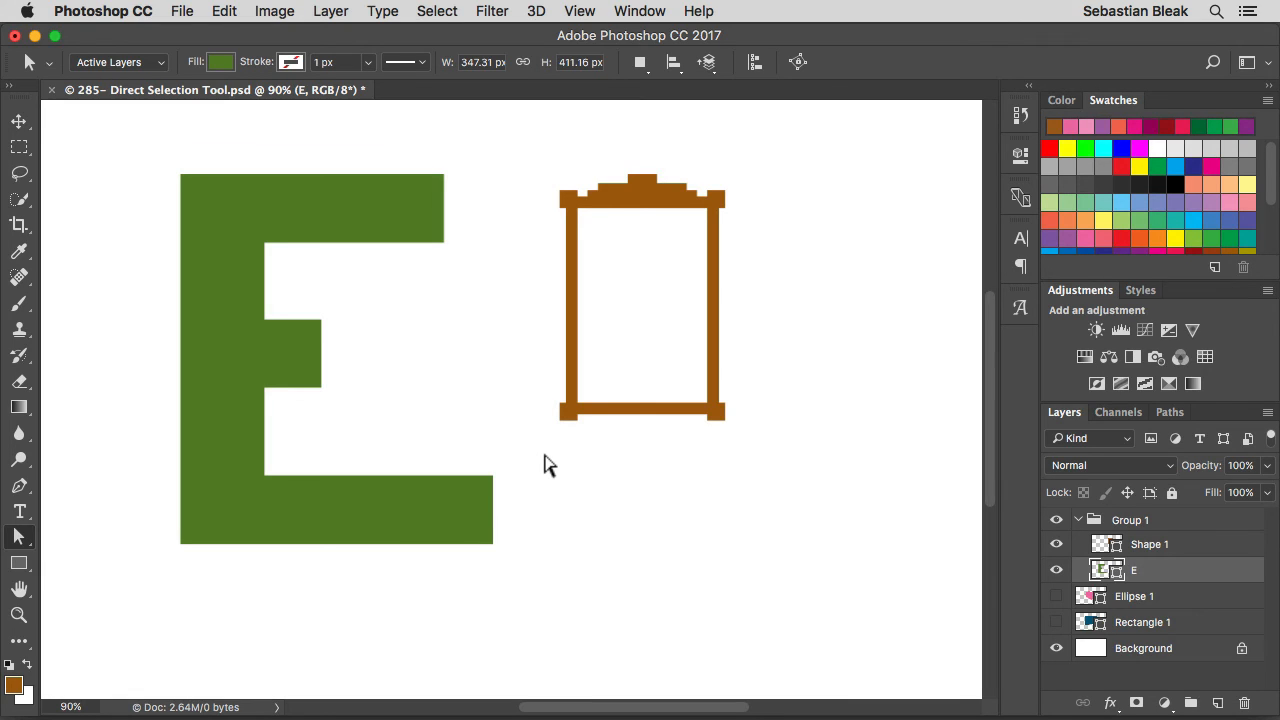
- Move only the upper end anchor point of the E's bottom arm 40 px left to slant the arm's end
left_click(519, 500)
left_click_drag(519, 500, 457, 456)
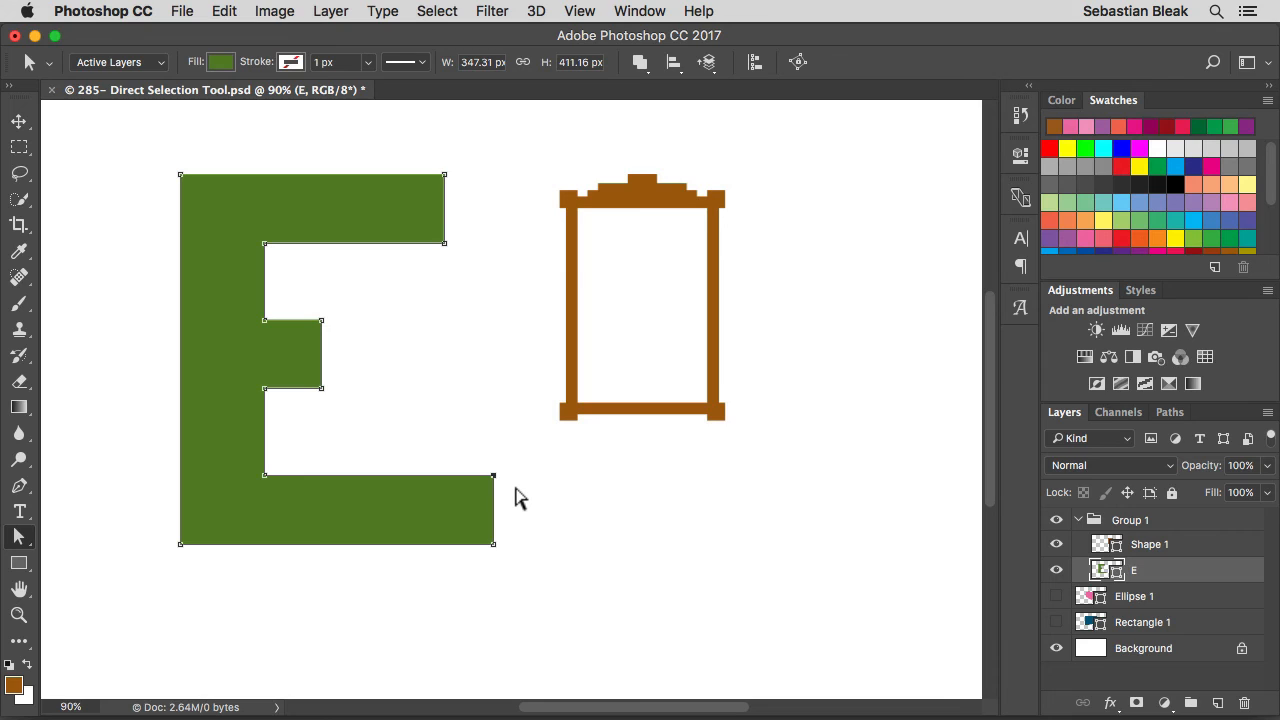
key("shift")
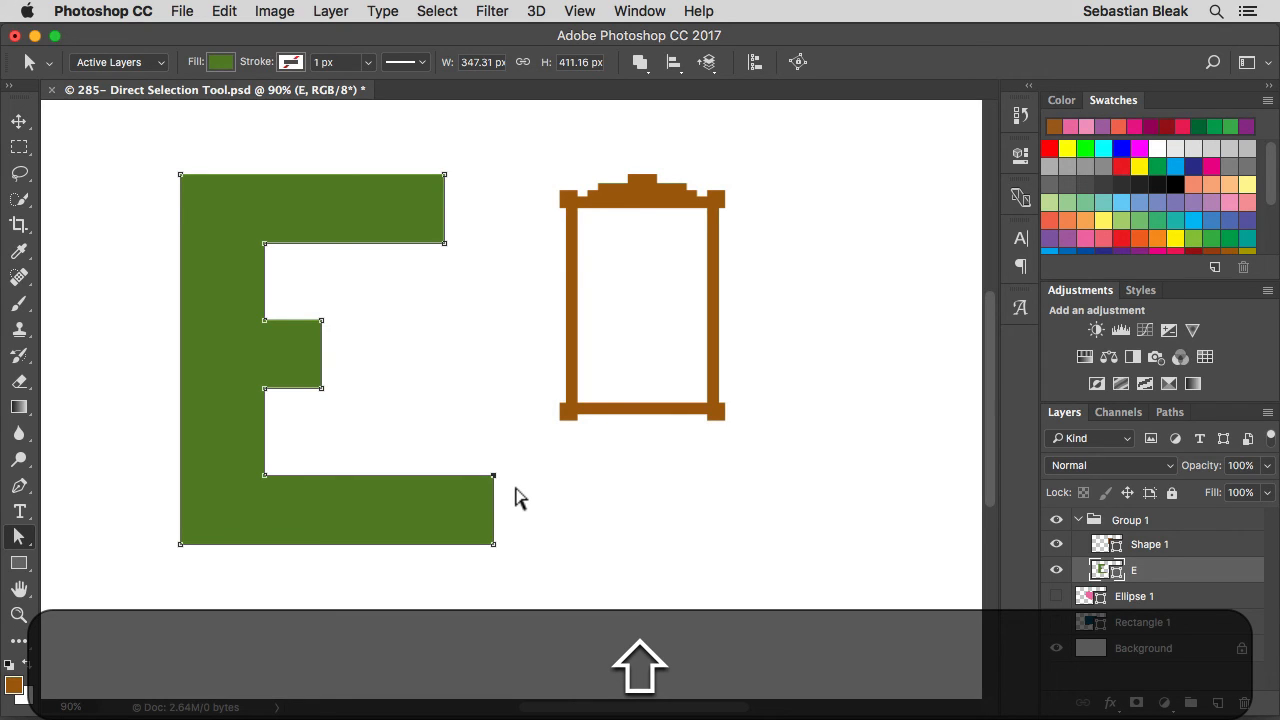
key("shift+Left")
key("shift+Left")
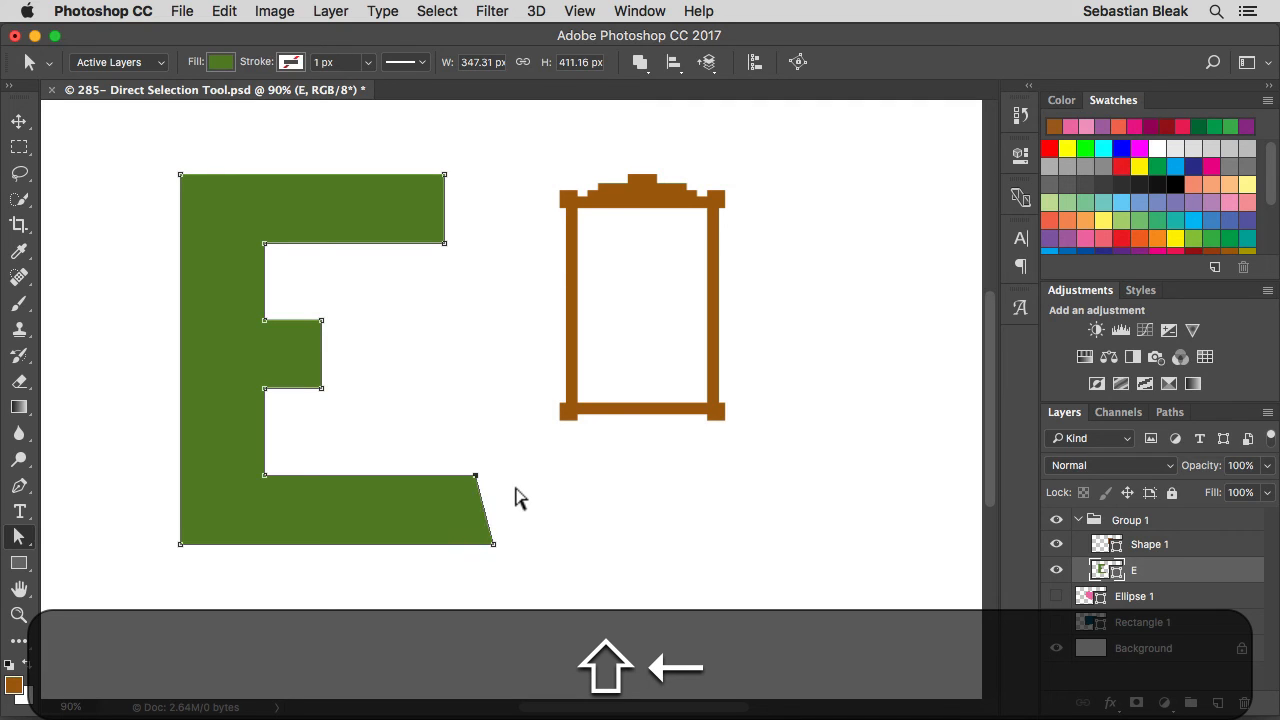
key("shift+Left")
key("shift+Left")
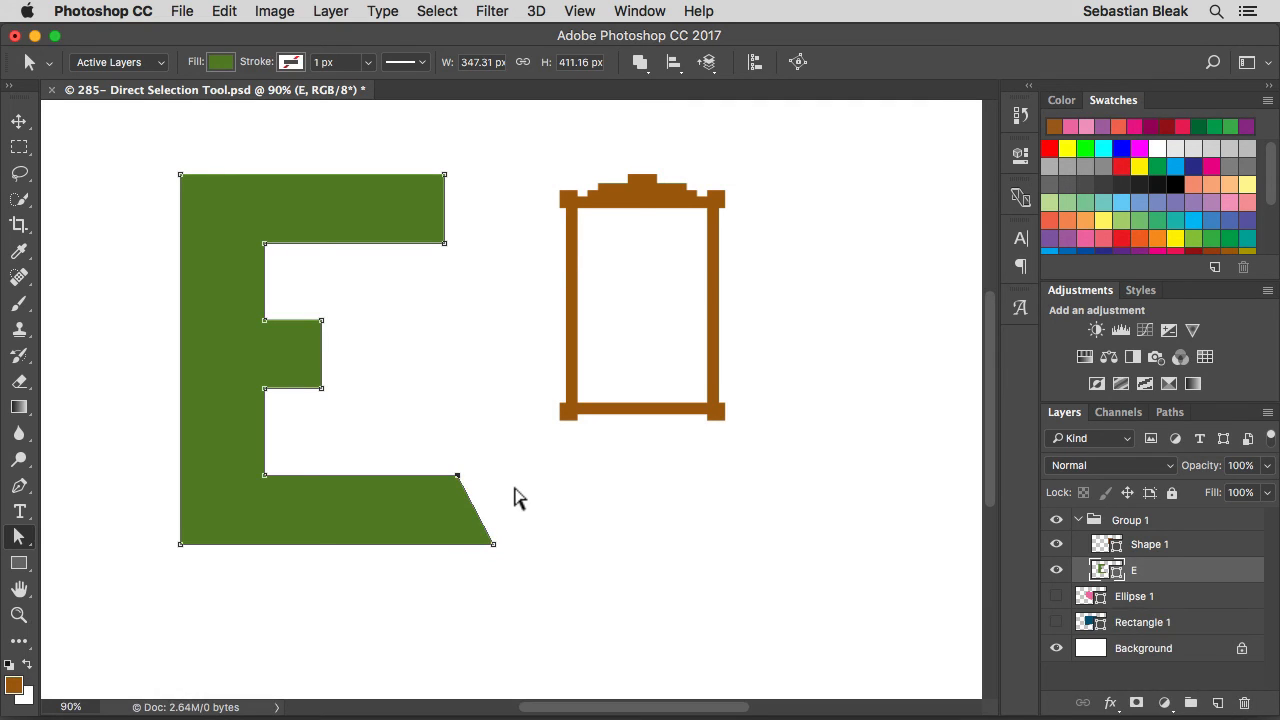
- Move the lower end anchor point of the E's top arm 40 px left to slant its end, and deselect the path
left_click(444, 243)
key("shift")
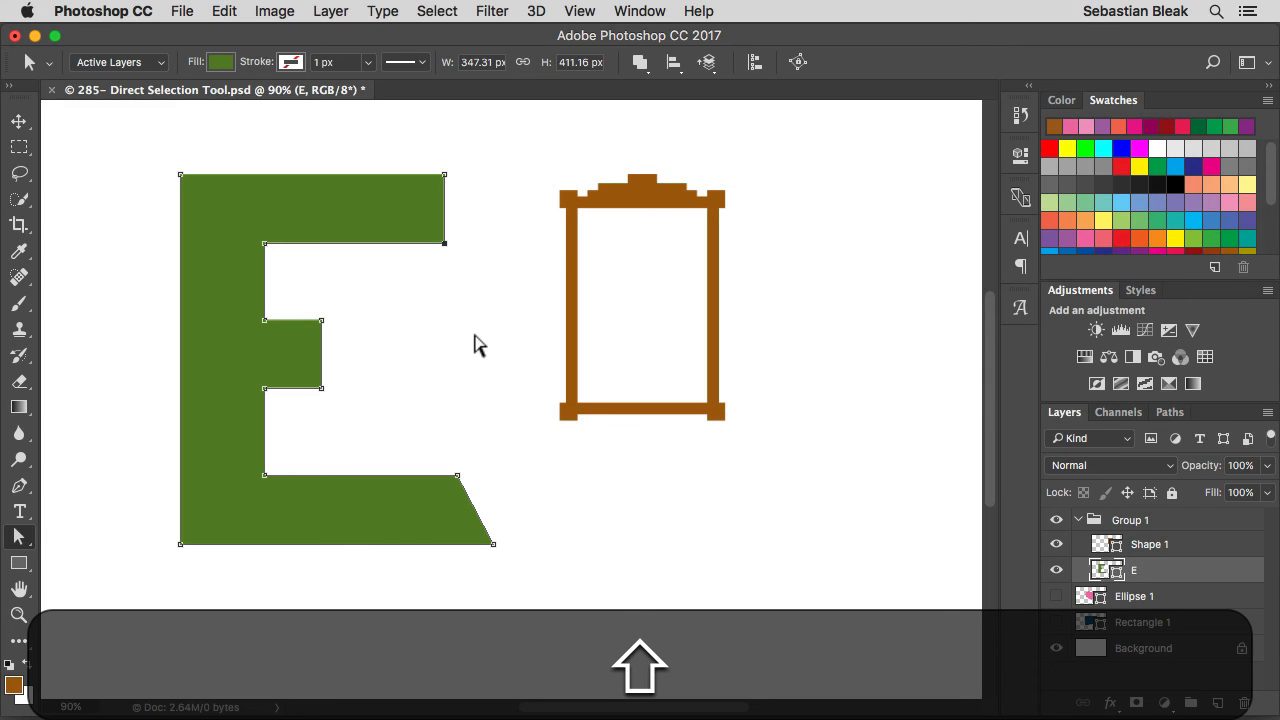
key("shift+Left")
key("shift+Left")
key("shift+Left")
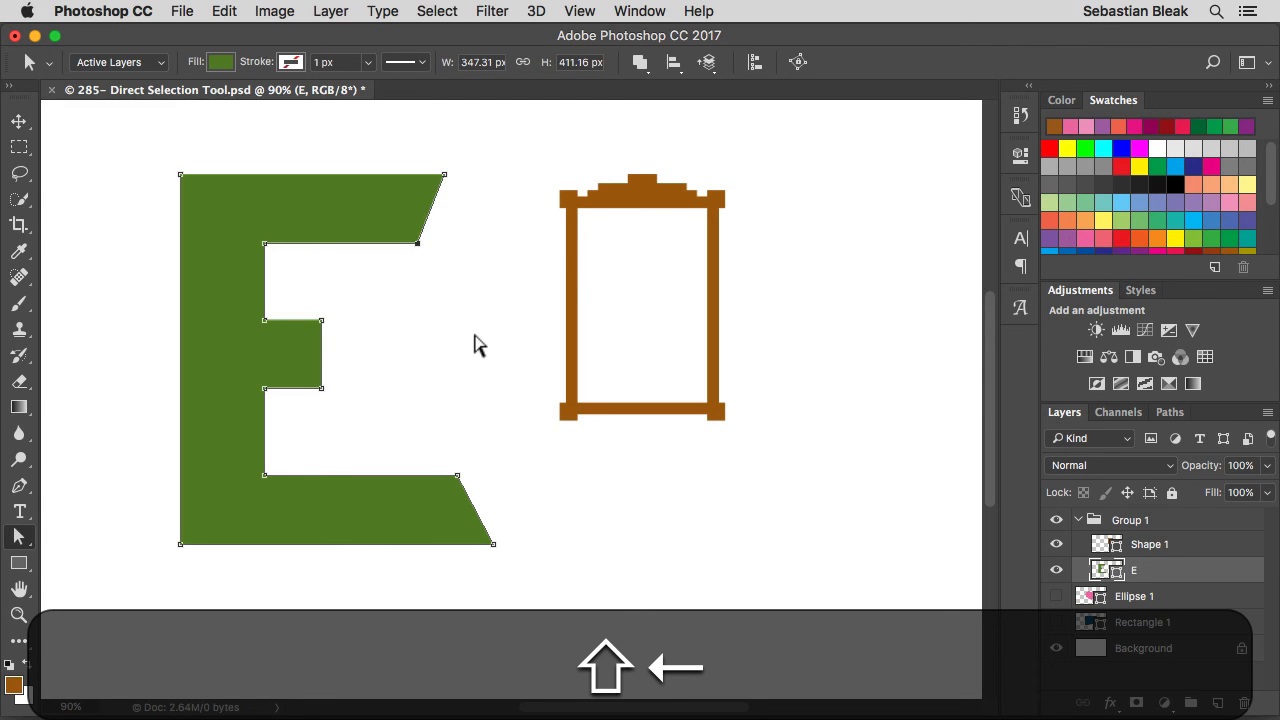
key("shift+Left")
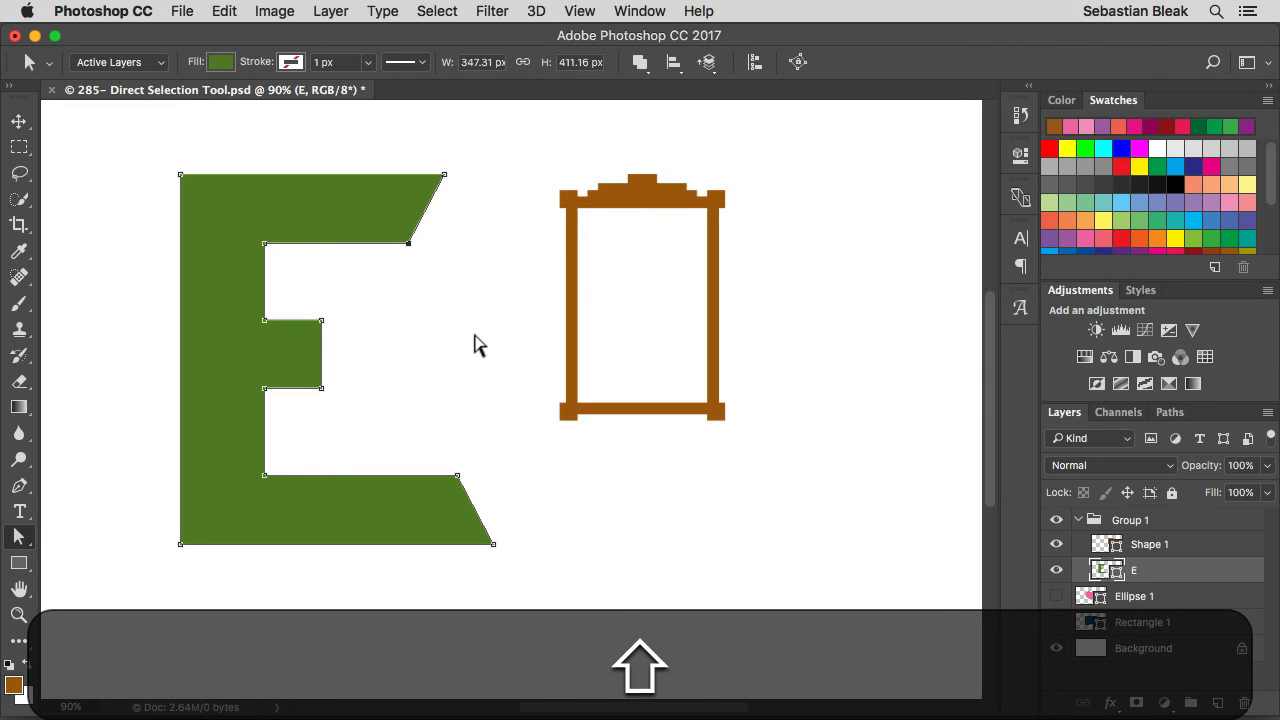
left_click(474, 343)
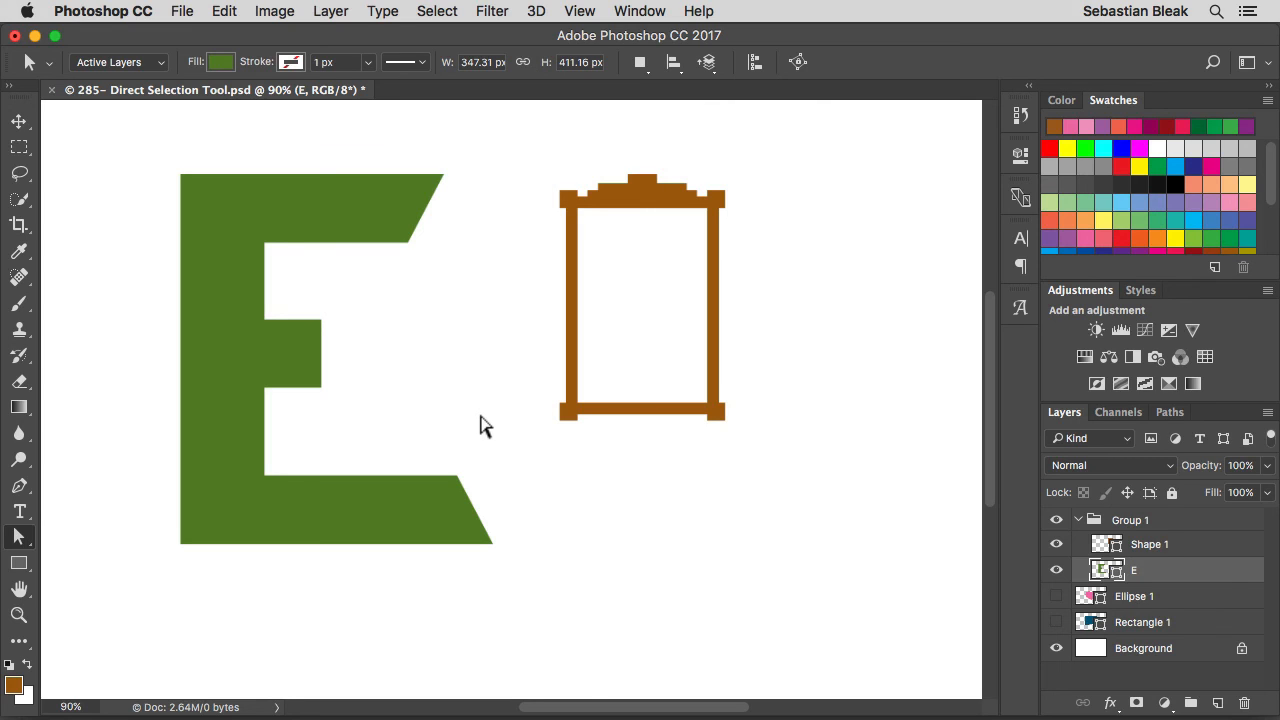
- On the Shape 1 layer, move the anchor points of the brown frame's right half straight right, making the frame about 424 px wide
left_click_drag(524, 448, 770, 163)
left_click(1203, 550)
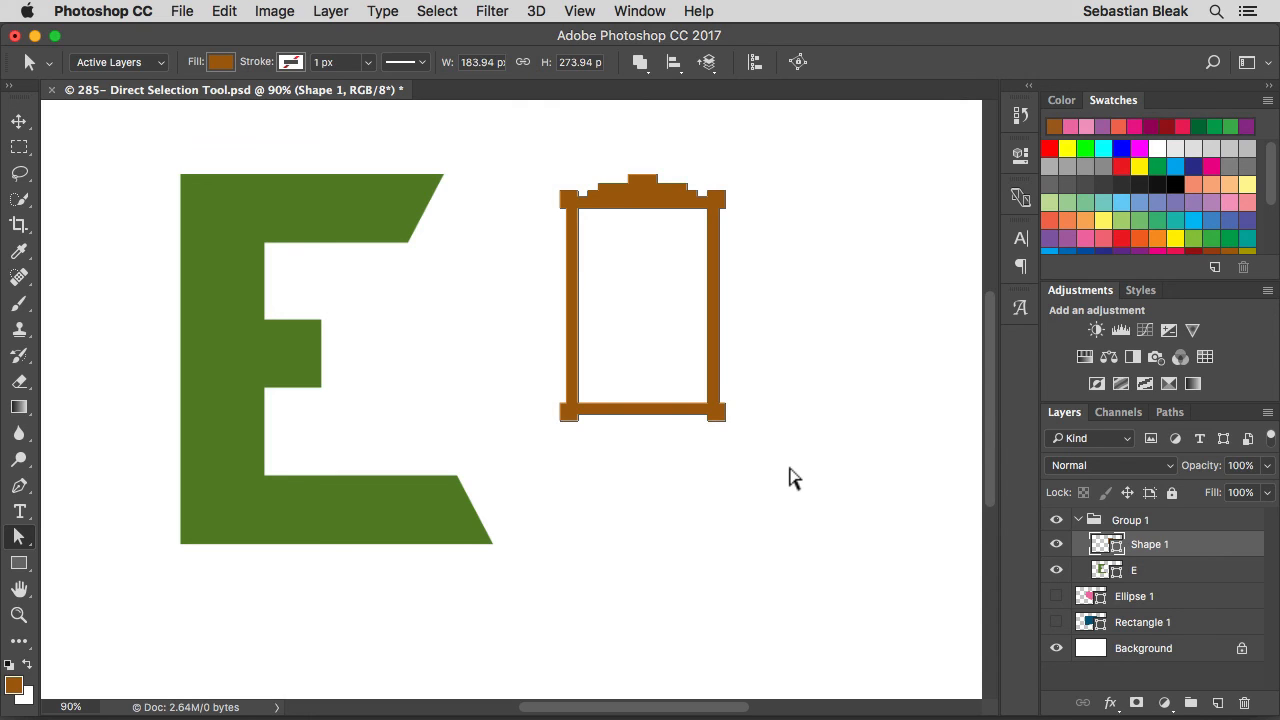
left_click_drag(825, 474, 646, 158)
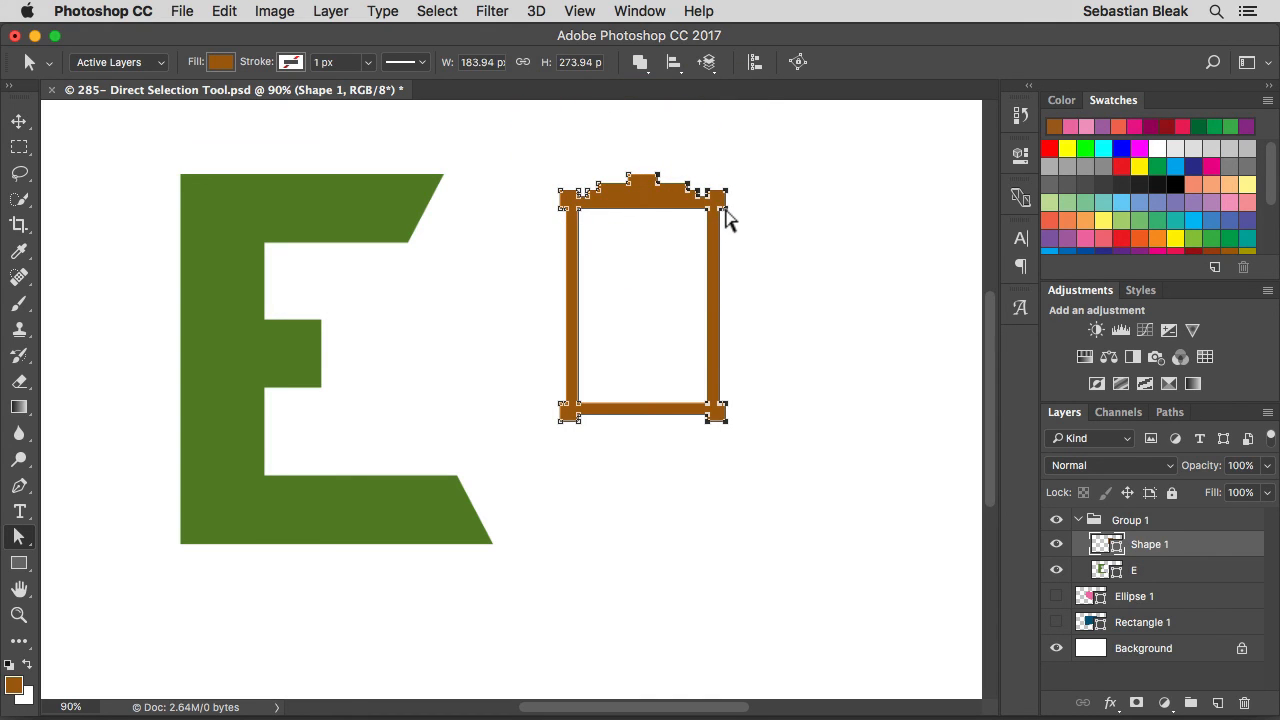
left_click_drag(727, 212, 940, 209)
key("shift")
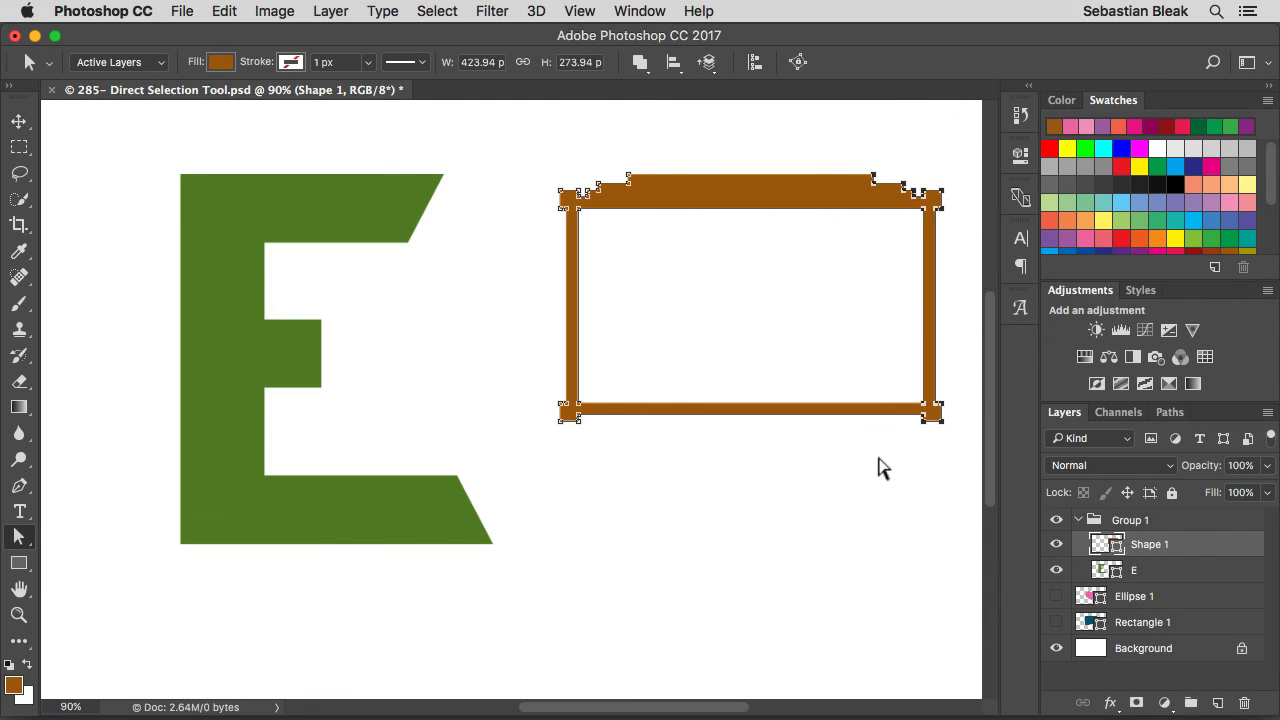
- Move the brown frame's bottom anchor points straight down, making the frame about 506 px high, and deselect the path
left_click_drag(960, 480, 502, 368)
left_click_drag(566, 414, 563, 619)
left_click(481, 392)
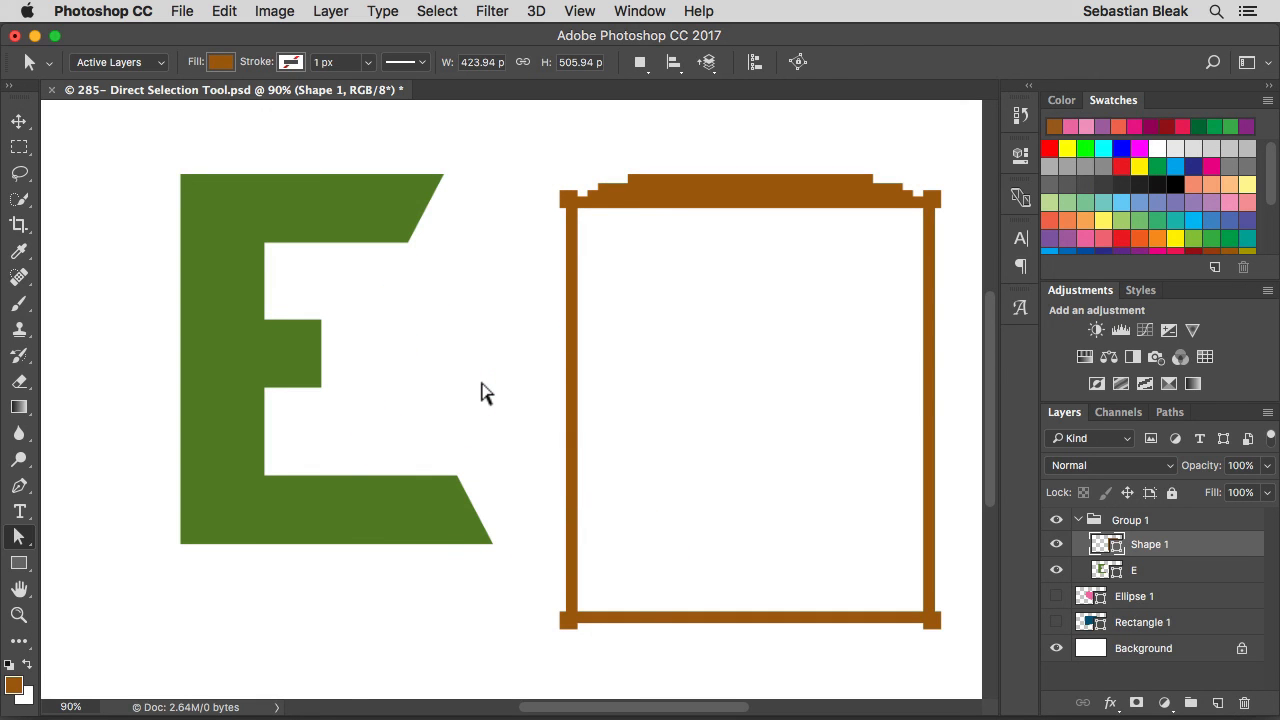